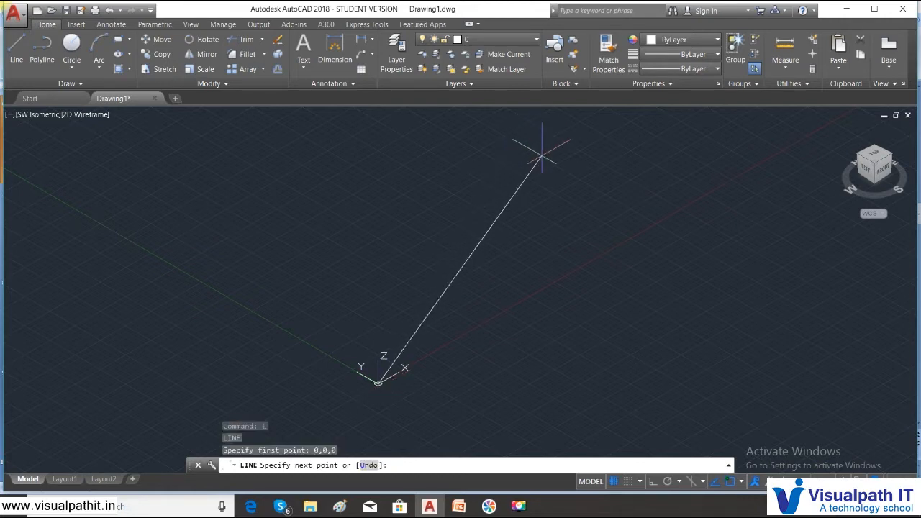
Draw line segments from the origin to relative points @8,0,0 and @0,0,8
{"action": "type", "text": "@8,0,0"}
{"action": "key", "text": "Return"}
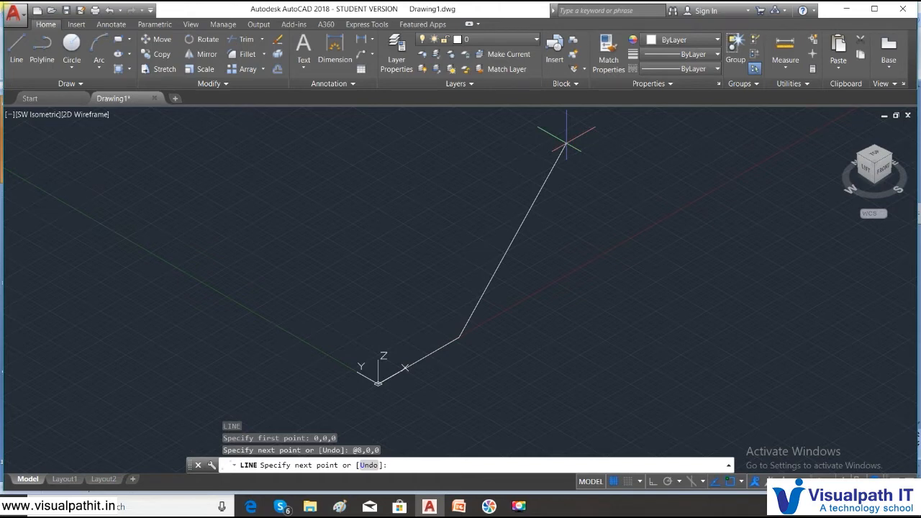
{"action": "key", "text": "F8"}
{"action": "type", "text": "@"}
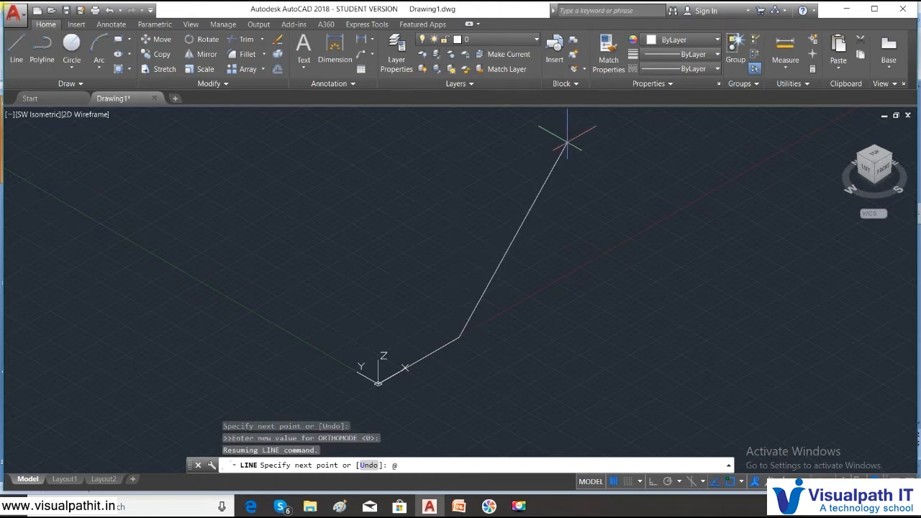
{"action": "type", "text": "0,0,8"}
{"action": "key", "text": "Return"}
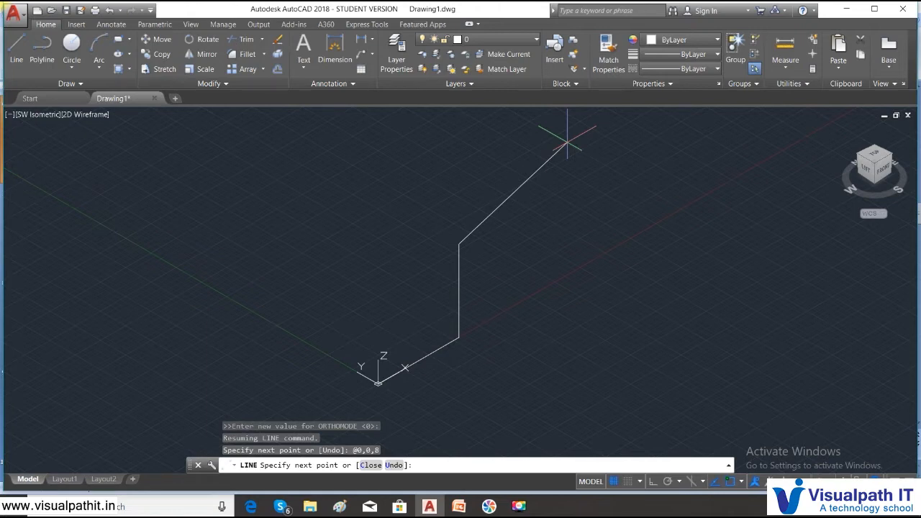
Add the upper edge of the front face to @-8,0,0 and close the outline back to the origin
{"action": "type", "text": "@0,0,"}
{"action": "key", "text": "BackSpace"}
{"action": "key", "text": "BackSpace"}
{"action": "key", "text": "BackSpace"}
{"action": "type", "text": "-8,0,8"}
{"action": "key", "text": "Return"}
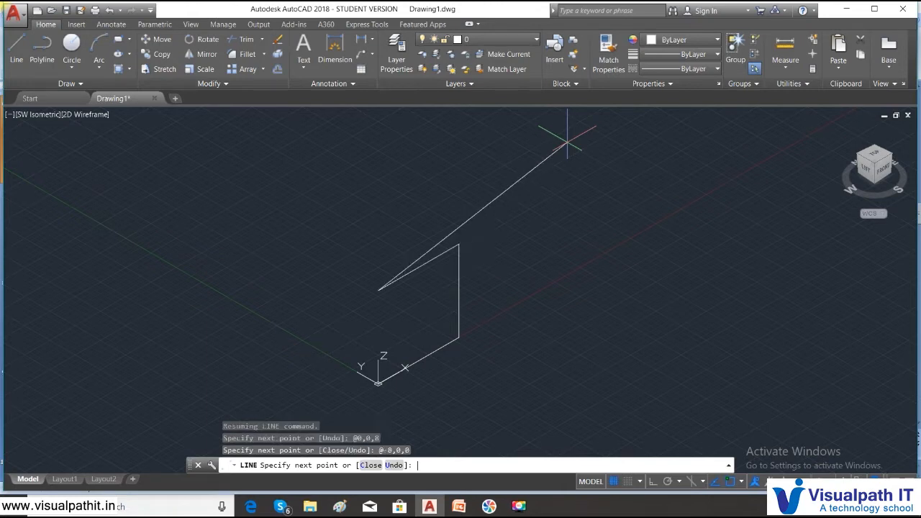
{"action": "type", "text": "c"}
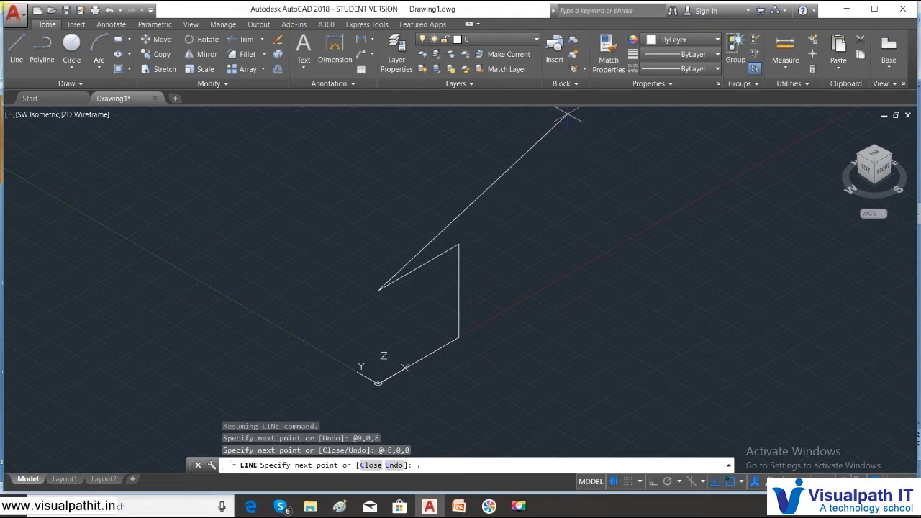
{"action": "key", "text": "Return"}
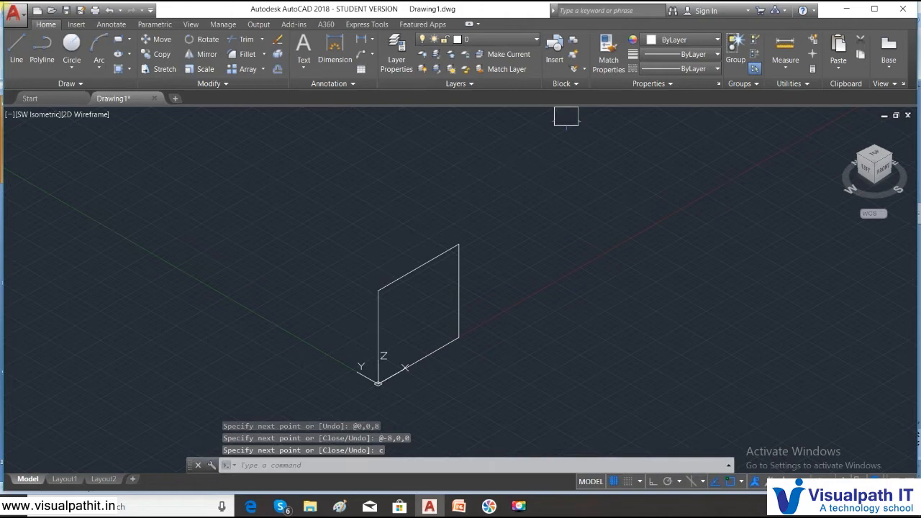
Start a new line at the front face's upper corner above the origin and draw it to @0,8,0
{"action": "type", "text": "l"}
{"action": "key", "text": "Return"}
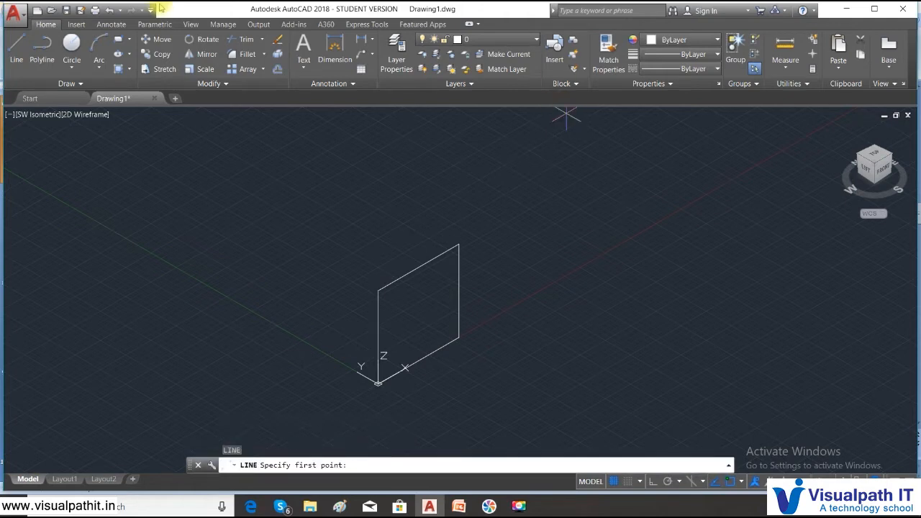
{"action": "left_click", "coordinate": [378, 290]}
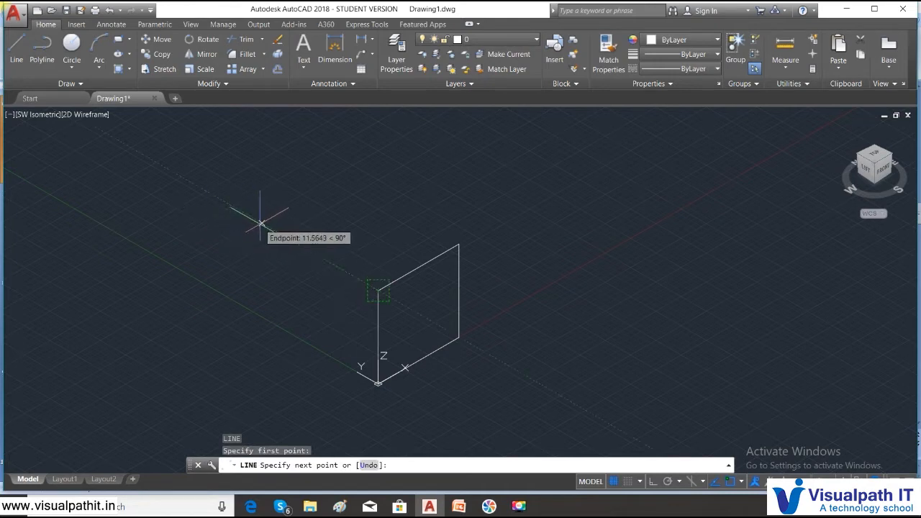
{"action": "type", "text": "@"}
{"action": "type", "text": "@"}
{"action": "type", "text": ","}
{"action": "type", "text": "8,0"}
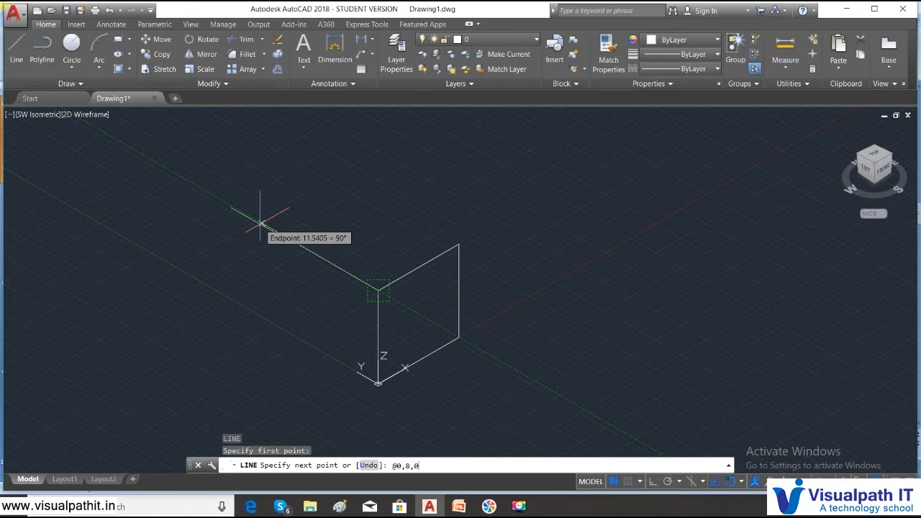
{"action": "key", "text": "Return"}
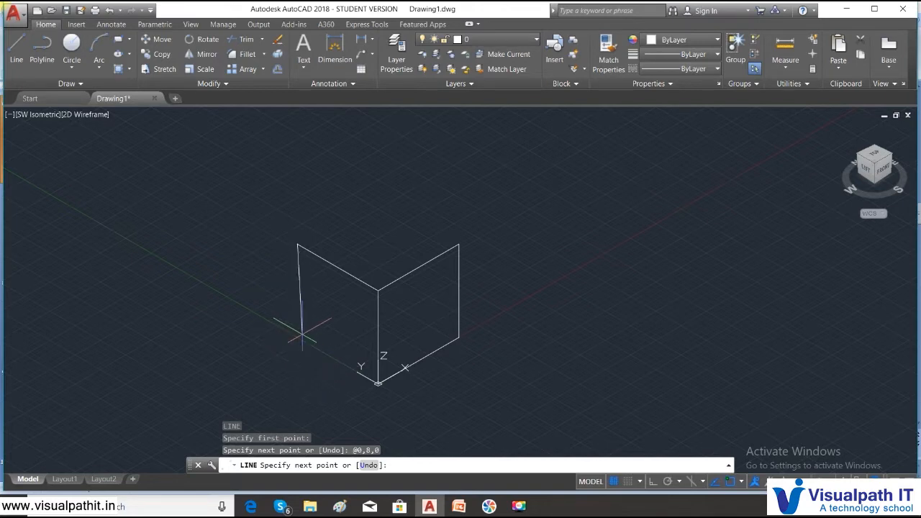
{"action": "type", "text": "@0,-8,0"}
{"action": "key", "text": "Return"}
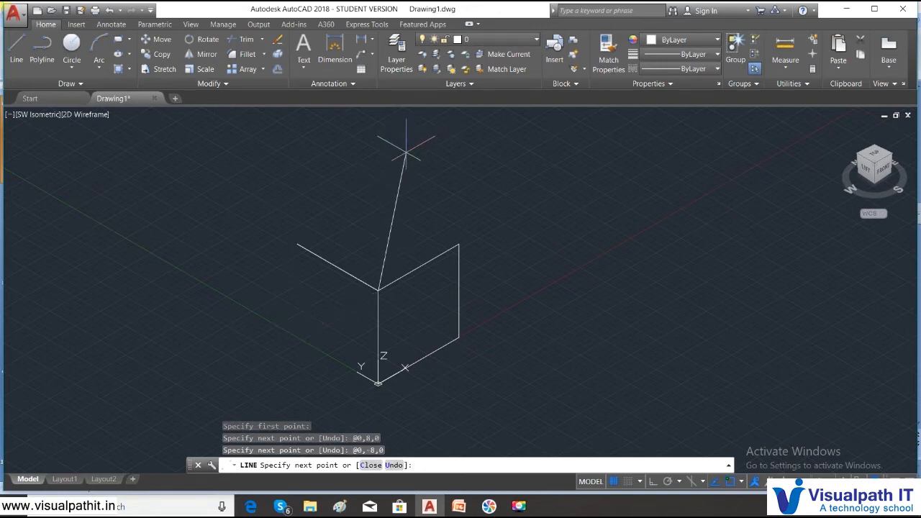
{"action": "key", "text": "ctrl+z"}
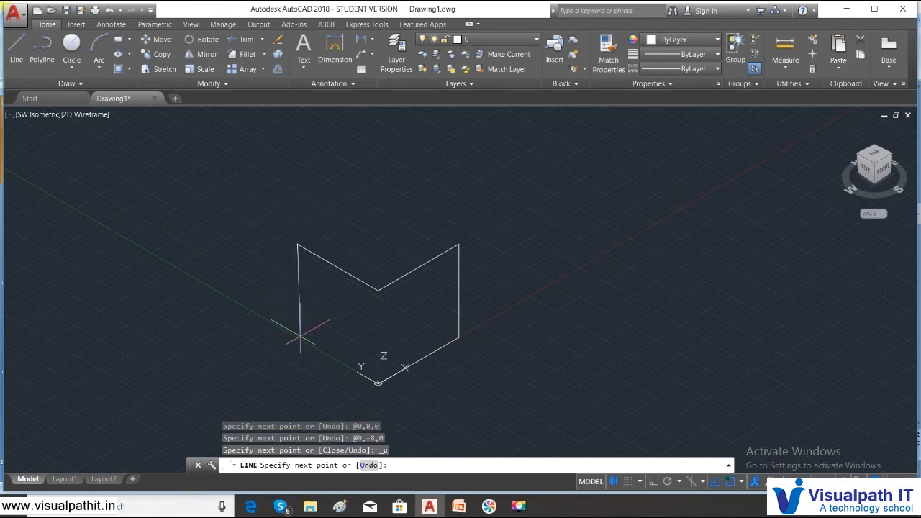
Complete the side face with a segment to @0,0,-8 and another to the origin, and end the line
{"action": "type", "text": "0"}
{"action": "key", "text": "BackSpace"}
{"action": "type", "text": "@0,0,-8"}
{"action": "key", "text": "Return"}
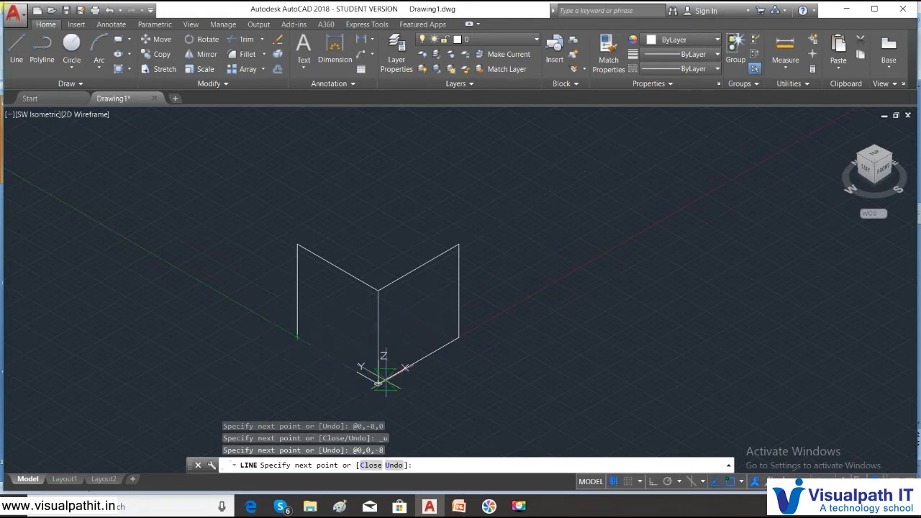
{"action": "left_click", "coordinate": [378, 384]}
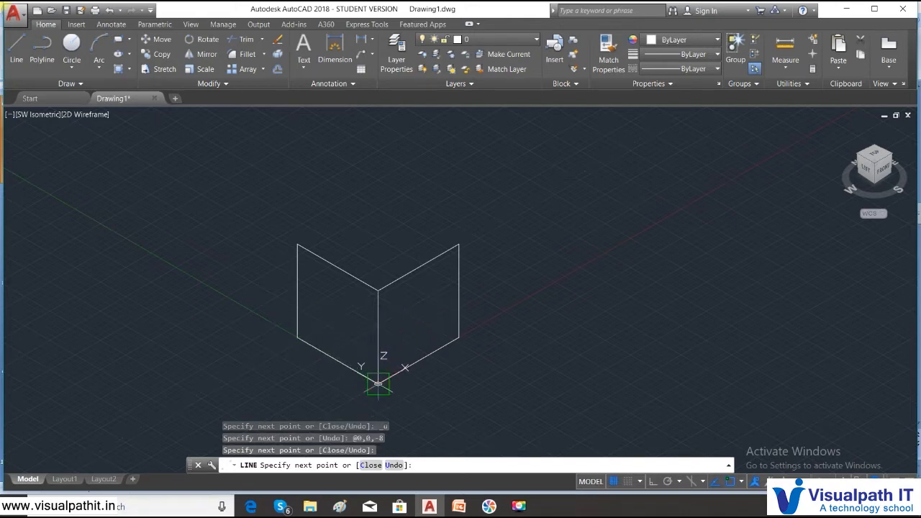
{"action": "right_click", "coordinate": [537, 360]}
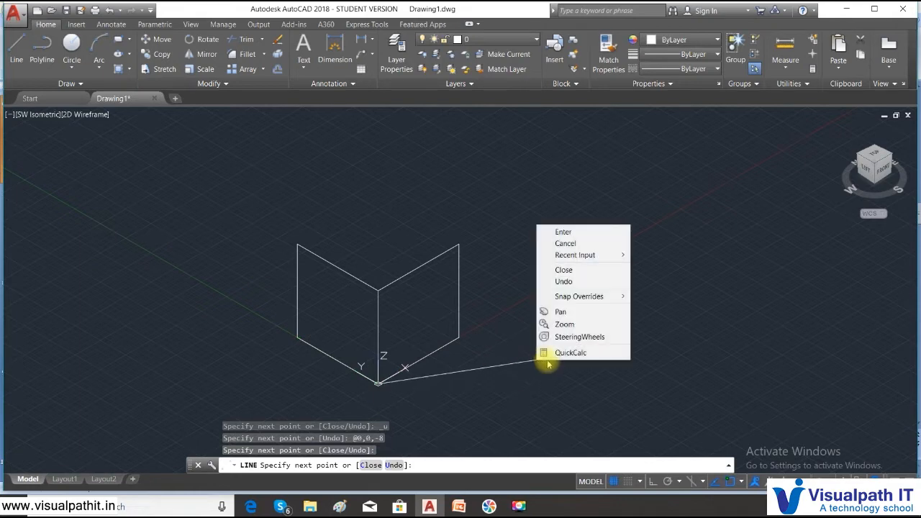
{"action": "left_click", "coordinate": [564, 232]}
Draw the top face's remaining edges from the front face's far upper corner to @0,8,0 and on to the side face's upper corner
{"action": "type", "text": "l"}
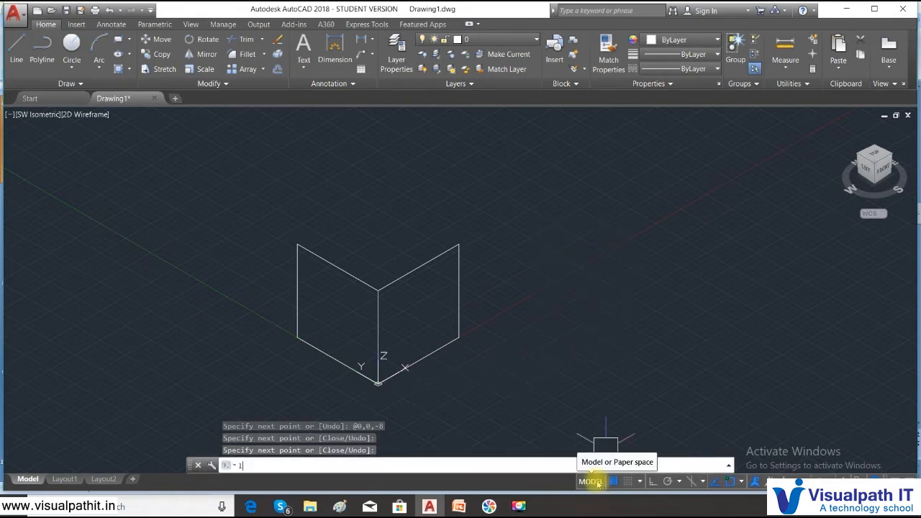
{"action": "key", "text": "Return"}
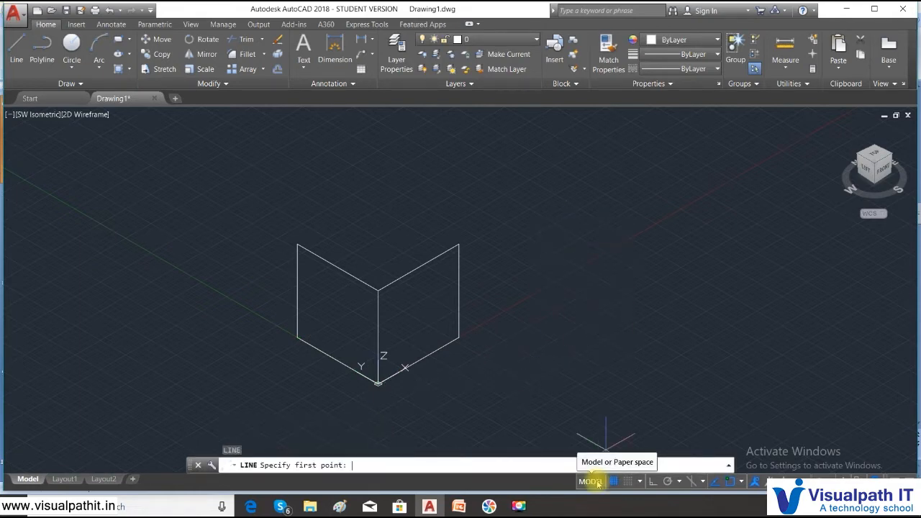
{"action": "left_click", "coordinate": [458, 246]}
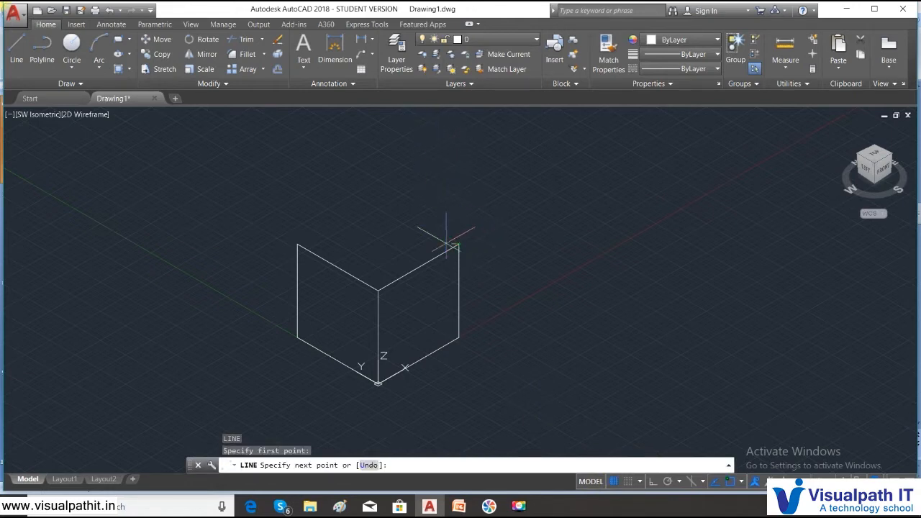
{"action": "type", "text": "@"}
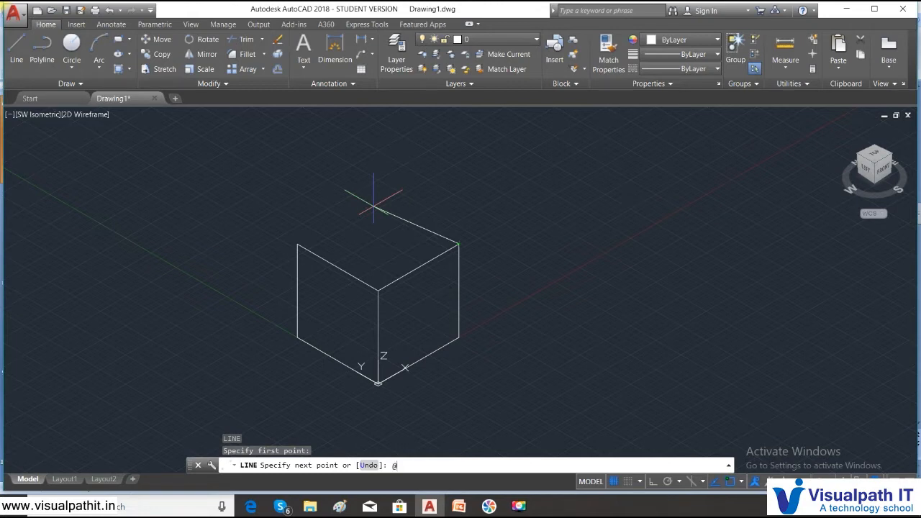
{"action": "type", "text": "0,8,0"}
{"action": "key", "text": "Return"}
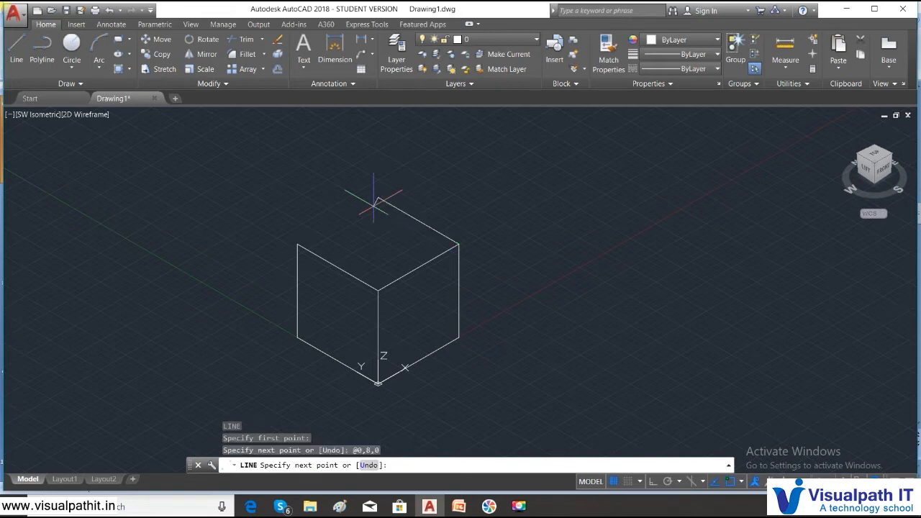
{"action": "left_click", "coordinate": [298, 244]}
{"action": "right_click", "coordinate": [301, 242]}
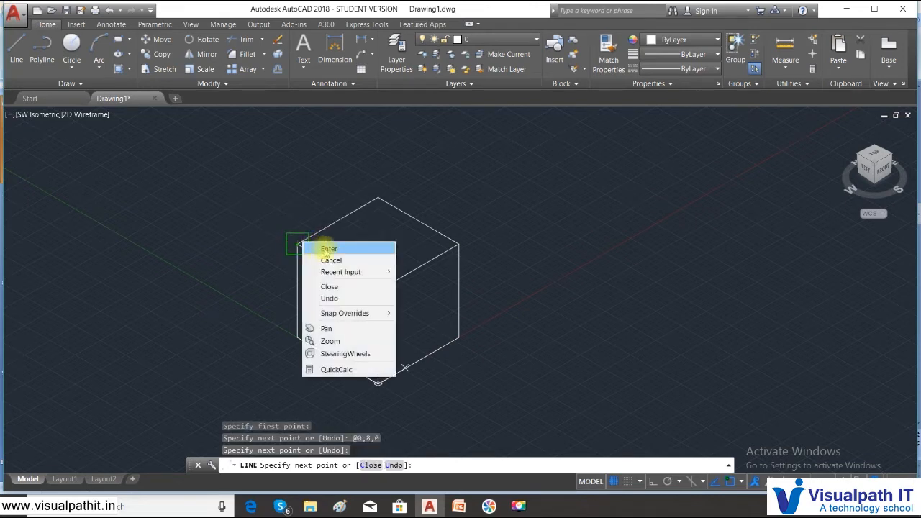
{"action": "left_click", "coordinate": [328, 248]}
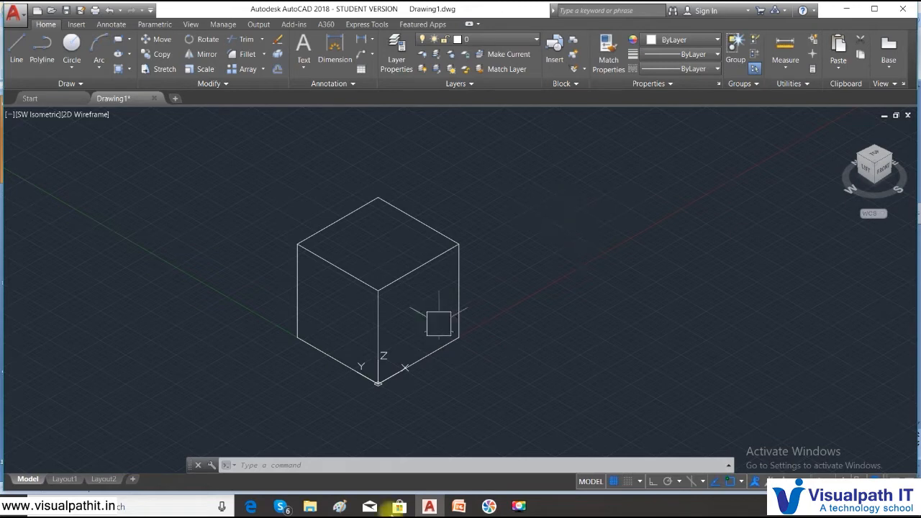
Switch to the PowerPoint presentation, run the slide show from the "Absolute method" slide and advance to the "views" slide
{"action": "left_click", "coordinate": [470, 504]}
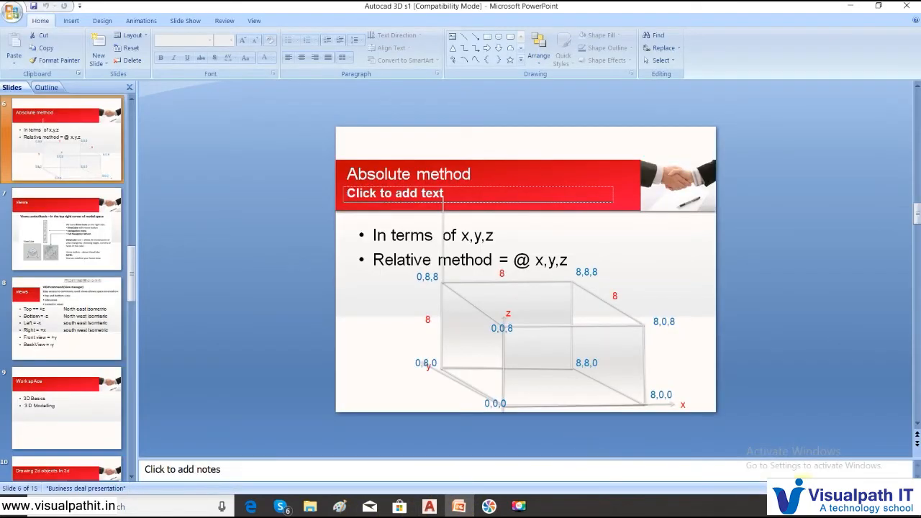
{"action": "left_click", "coordinate": [804, 488]}
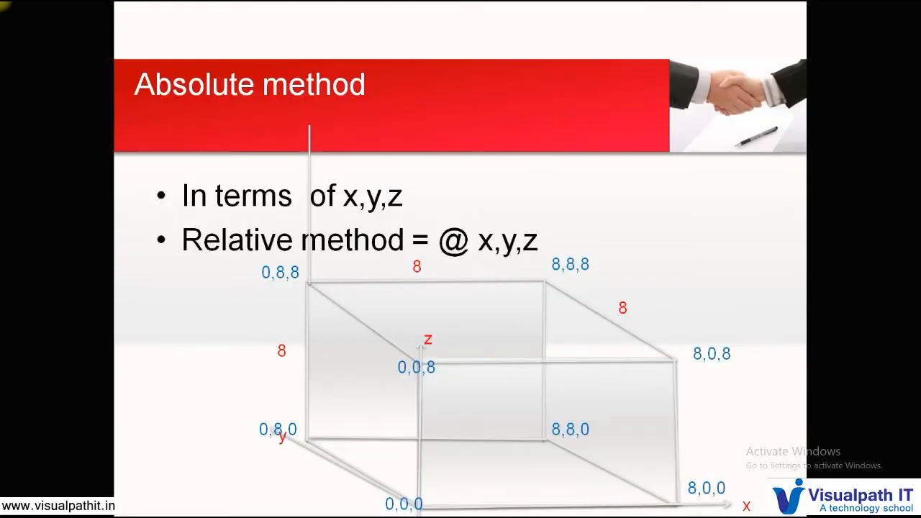
{"action": "key", "text": "Right"}
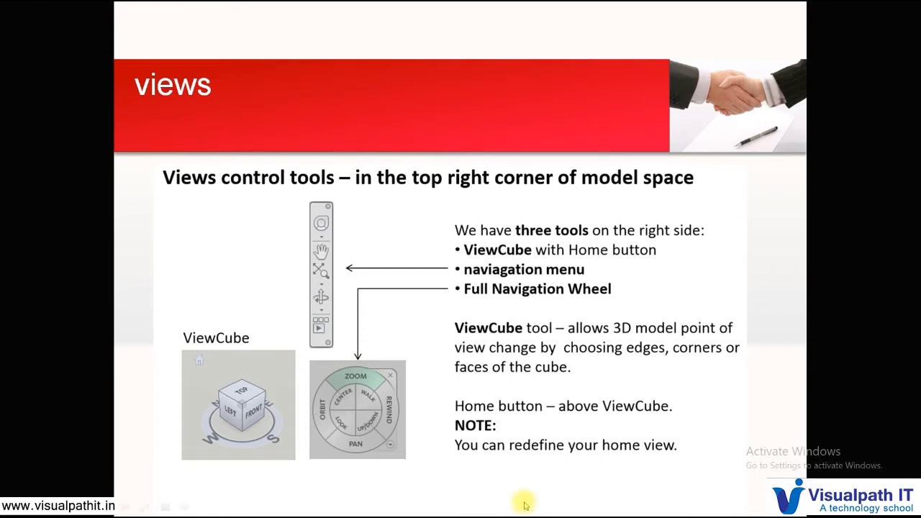
Switch back to AutoCAD and view the wireframe cube from the top, left and front with the ViewCube
{"action": "key", "text": "alt+Tab"}
{"action": "key", "text": "alt"}
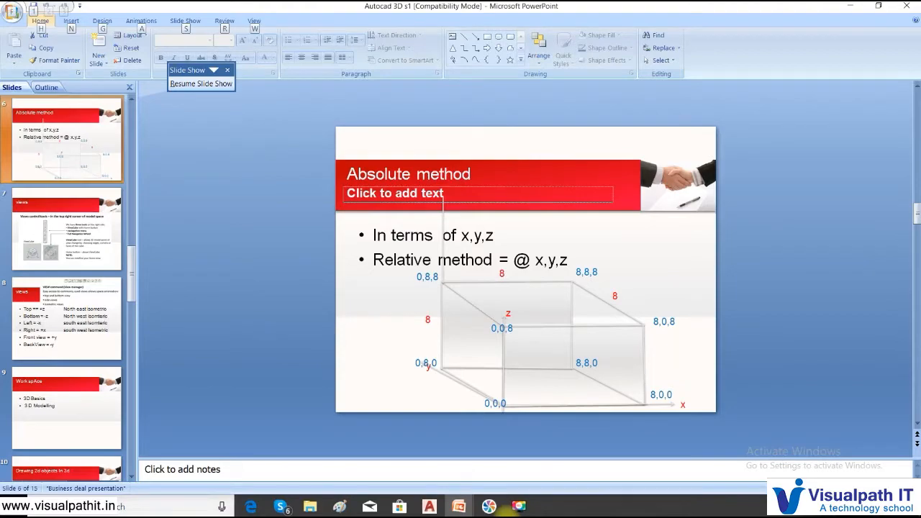
{"action": "left_click", "coordinate": [429, 505]}
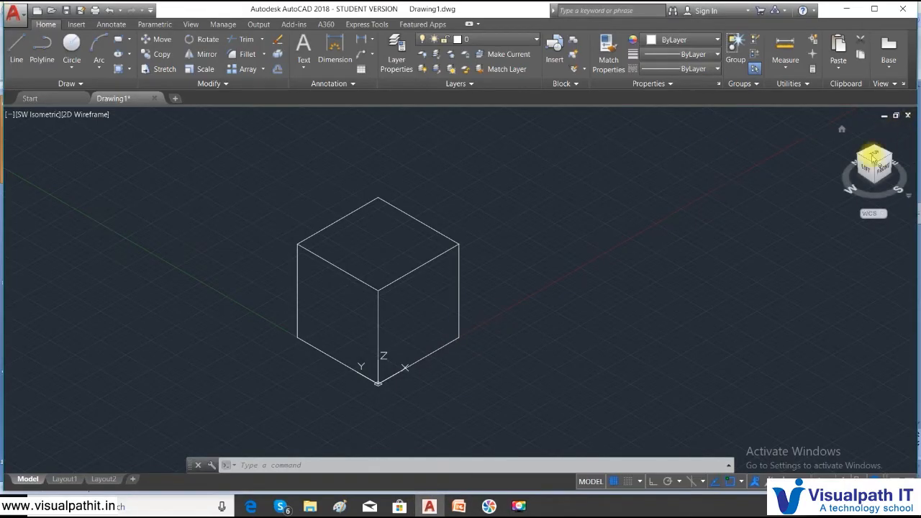
{"action": "left_click", "coordinate": [874, 154]}
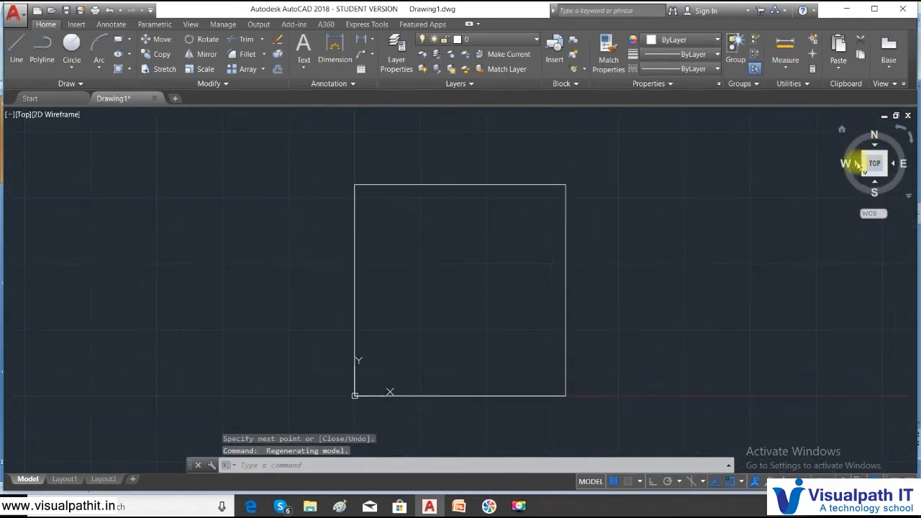
{"action": "left_click_drag", "start_coordinate": [858, 158], "coordinate": [855, 166]}
{"action": "left_click", "coordinate": [856, 165]}
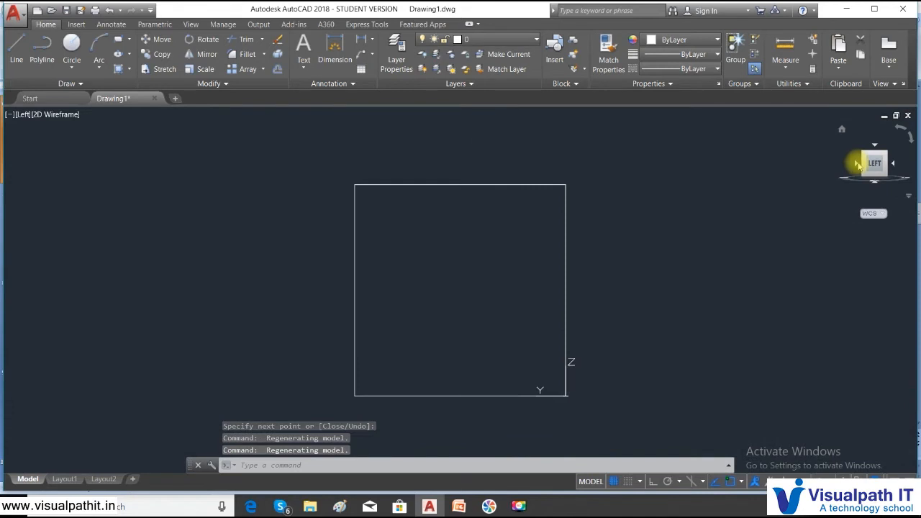
{"action": "left_click", "coordinate": [893, 164]}
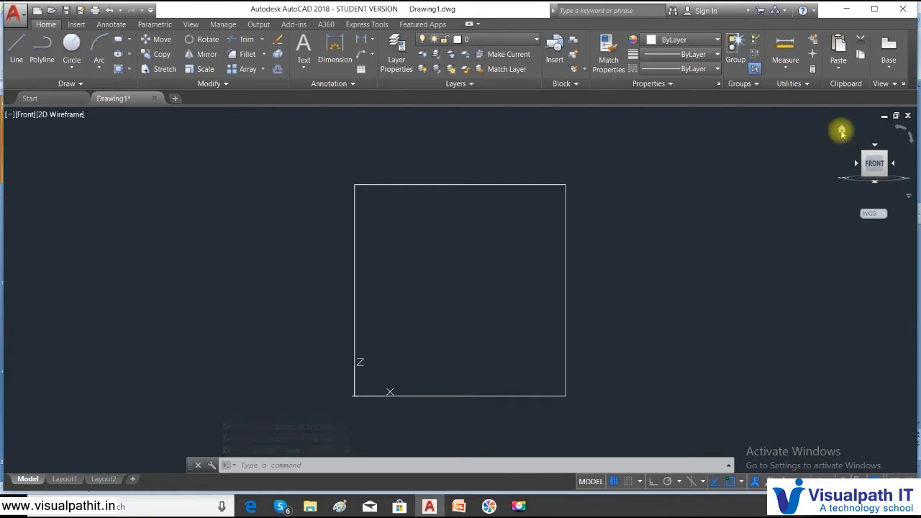
Go to the home view, look at the cube from the top, and restore the home view
{"action": "left_click", "coordinate": [842, 130]}
{"action": "left_click", "coordinate": [874, 153]}
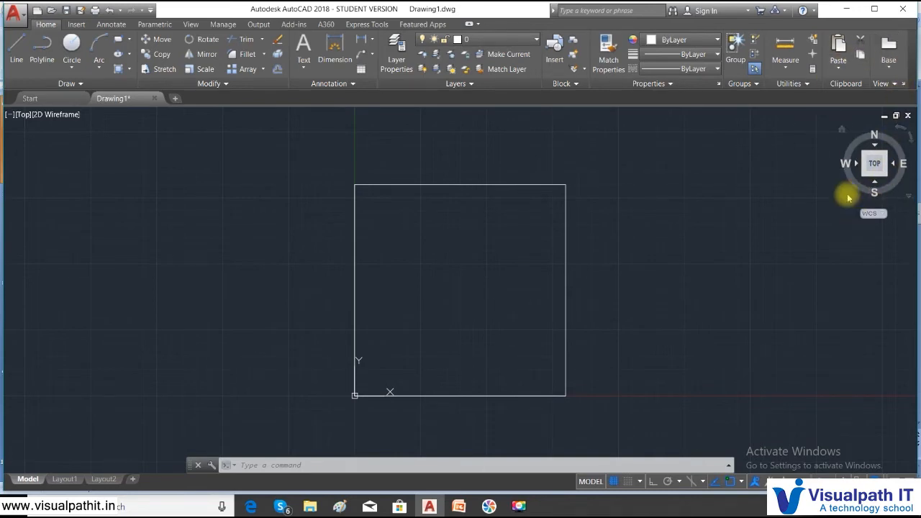
{"action": "left_click", "coordinate": [839, 130]}
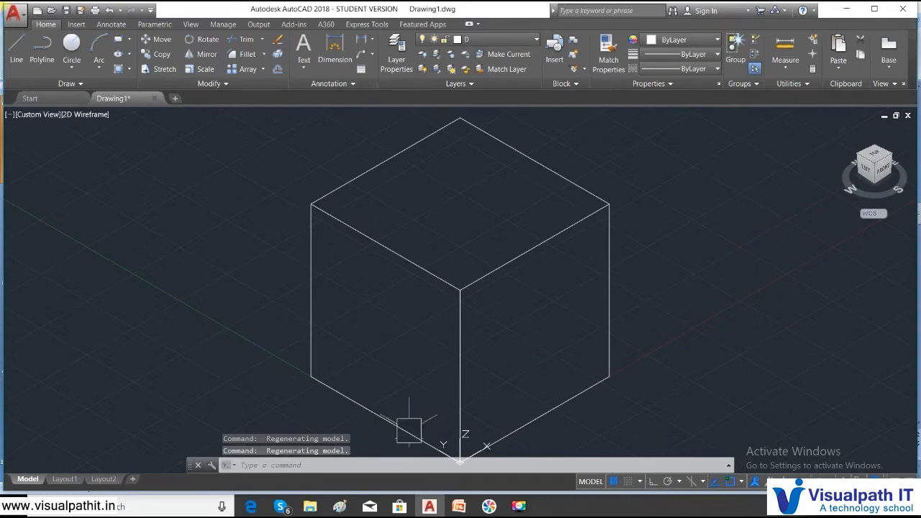
{"action": "middle_click_drag", "start_coordinate": [421, 413], "coordinate": [366, 377]}
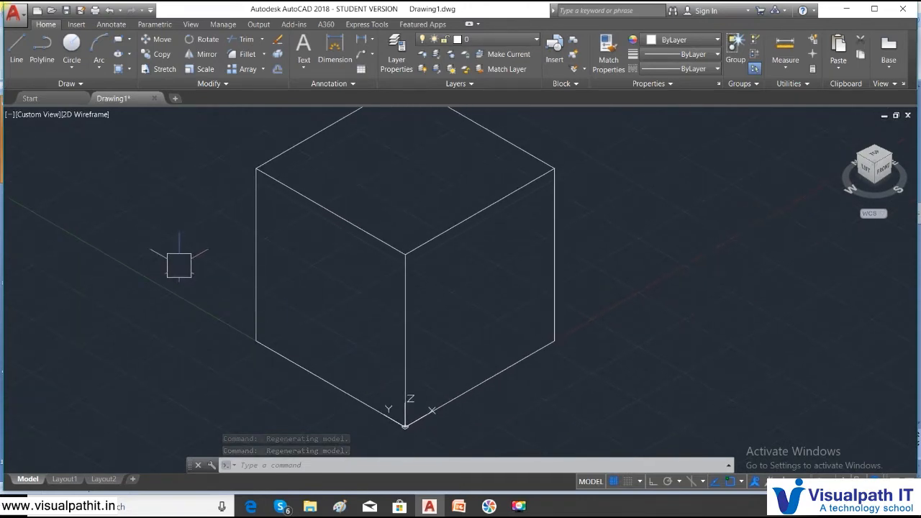
Open the viewport's list of preset views, and switch to the "views" slide in the PowerPoint slide show
{"action": "left_click", "coordinate": [38, 116]}
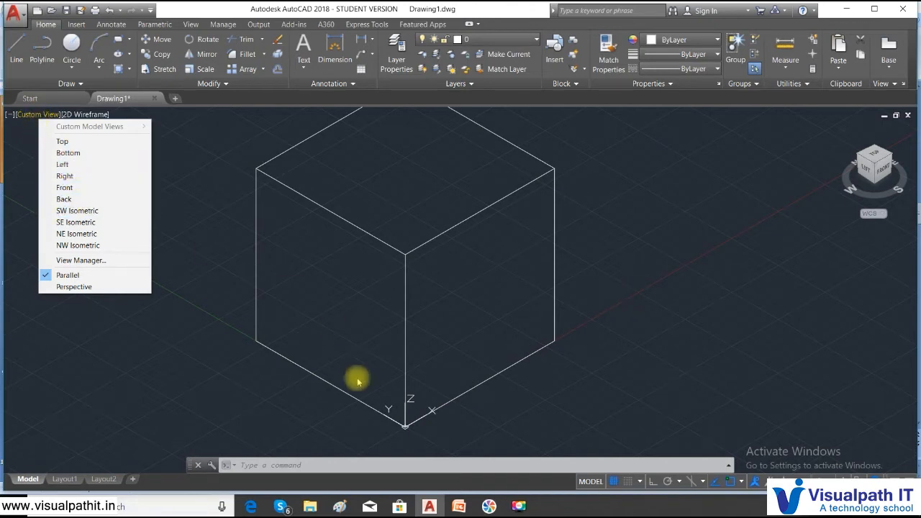
{"action": "left_click", "coordinate": [458, 507]}
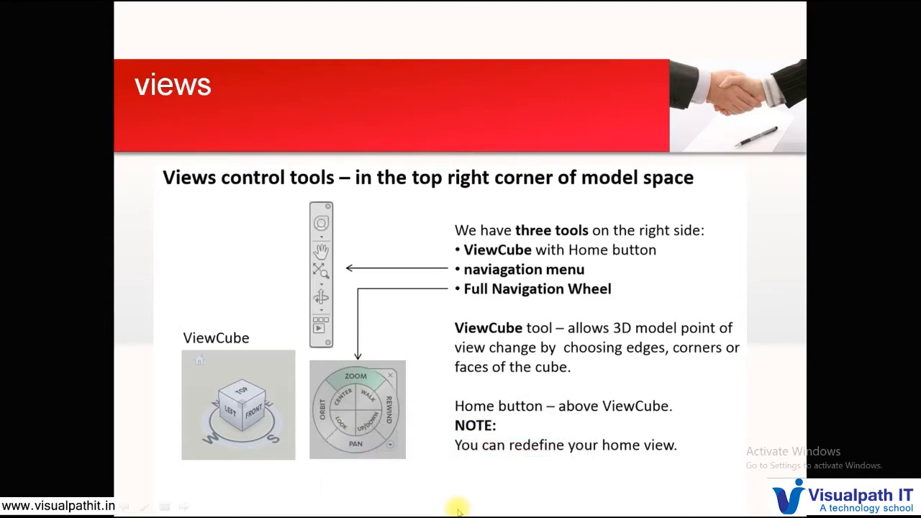
Advance to the slide on the VIEW command, and in AutoCAD view the cube in SE, NE and NW Isometric
{"action": "left_click", "coordinate": [458, 511]}
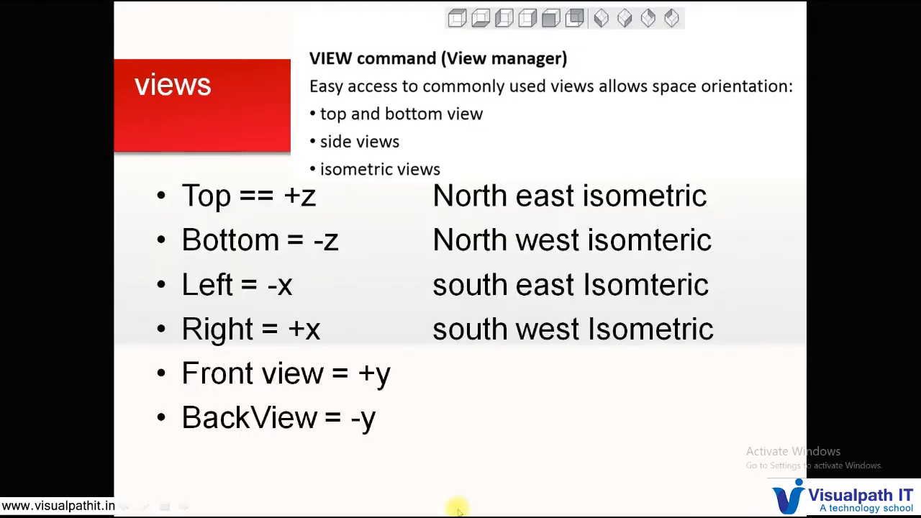
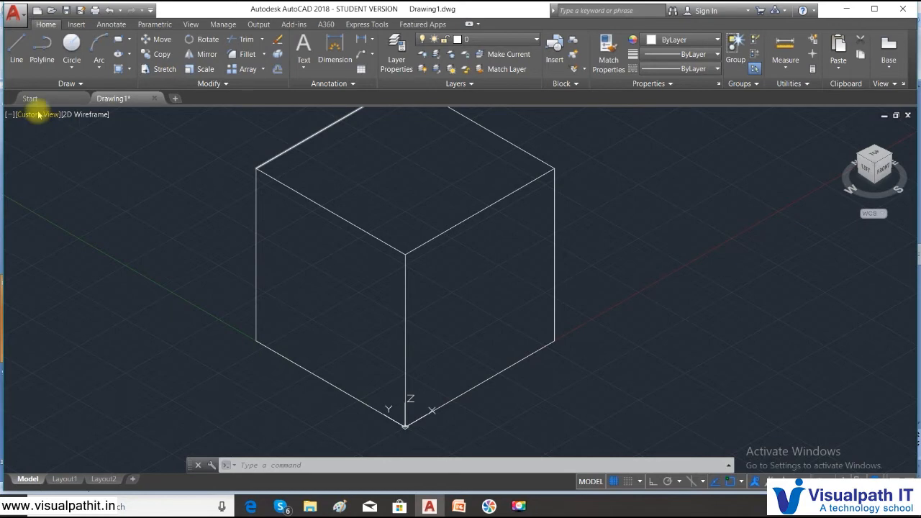
{"action": "left_click", "coordinate": [38, 115]}
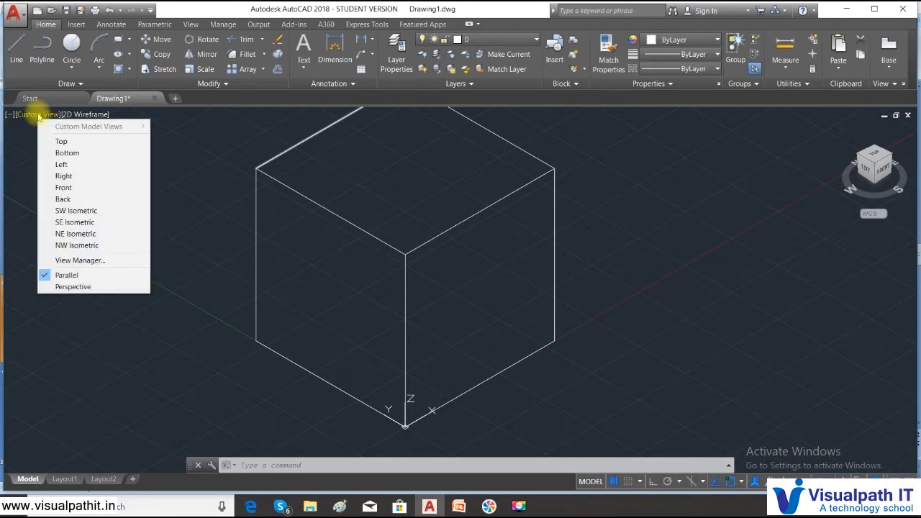
{"action": "left_click", "coordinate": [72, 223]}
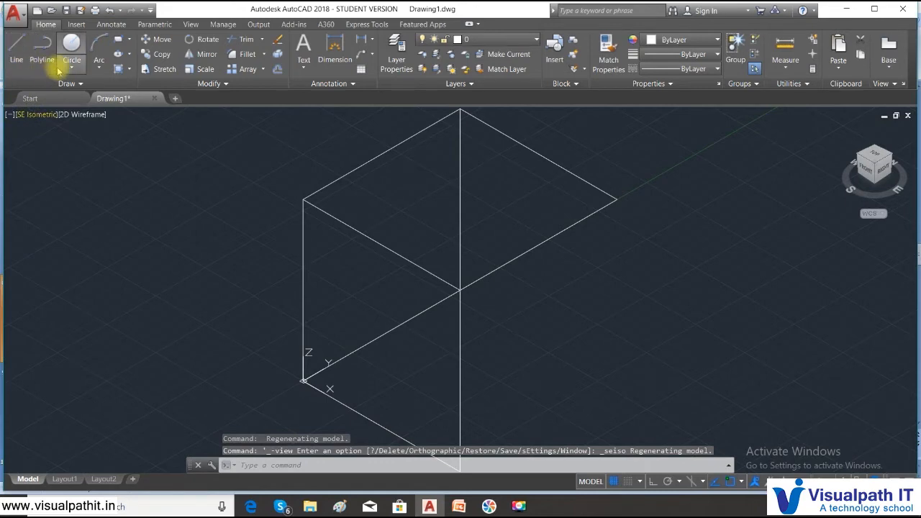
{"action": "left_click", "coordinate": [44, 115]}
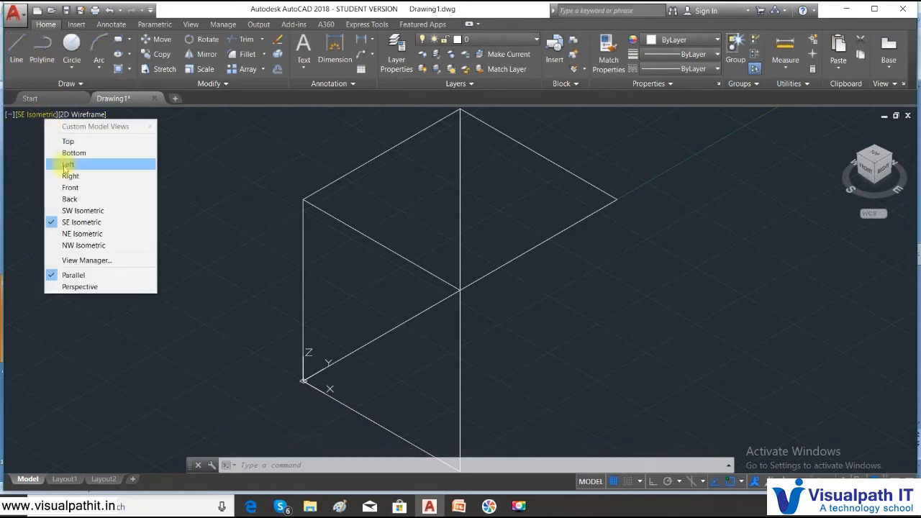
{"action": "left_click", "coordinate": [70, 238]}
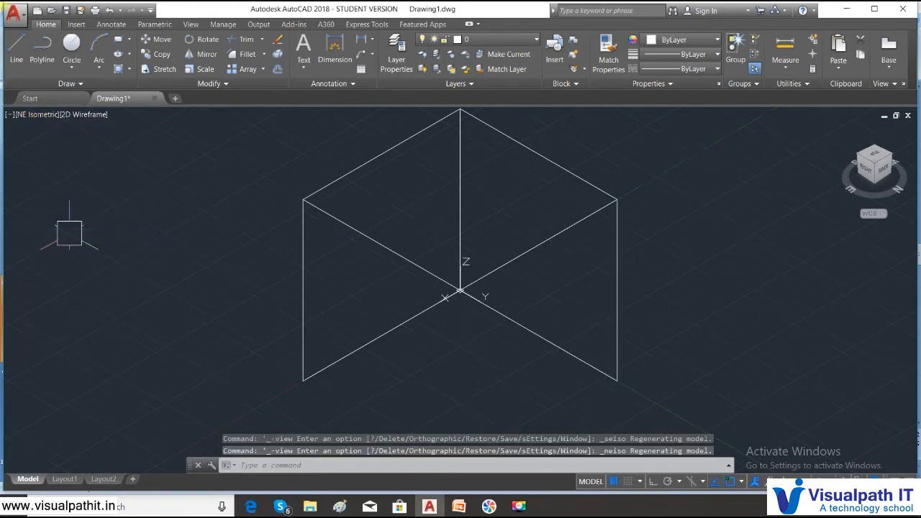
{"action": "left_click", "coordinate": [52, 119]}
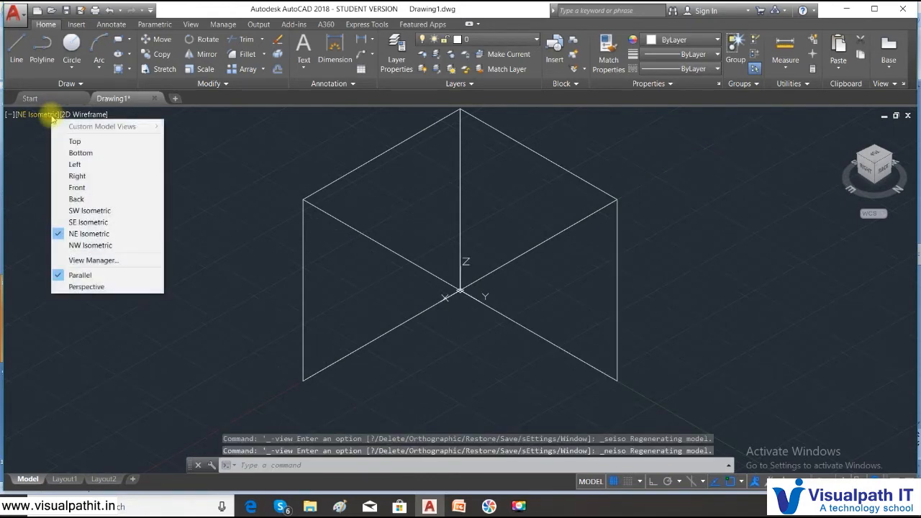
{"action": "left_click", "coordinate": [75, 247]}
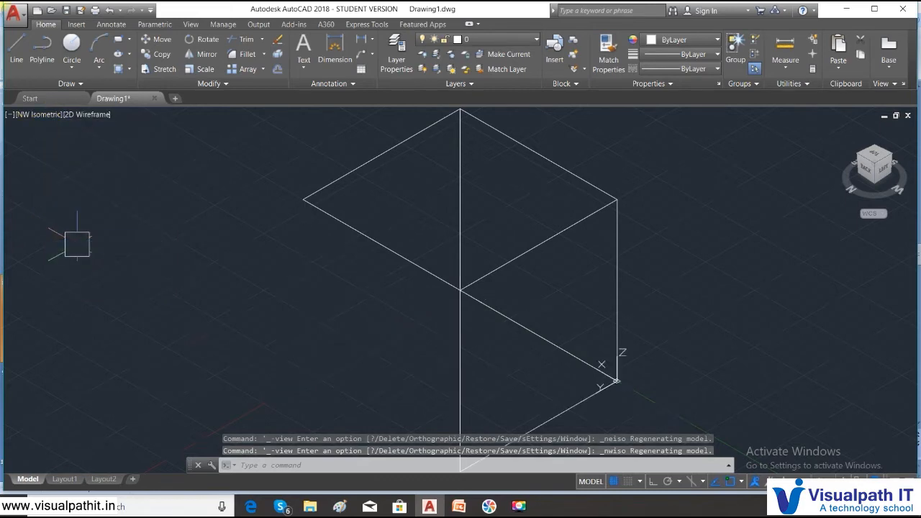
Switch the viewport to perspective projection, and look through the preset views in the View Manager, selecting Right
{"action": "left_click", "coordinate": [45, 117]}
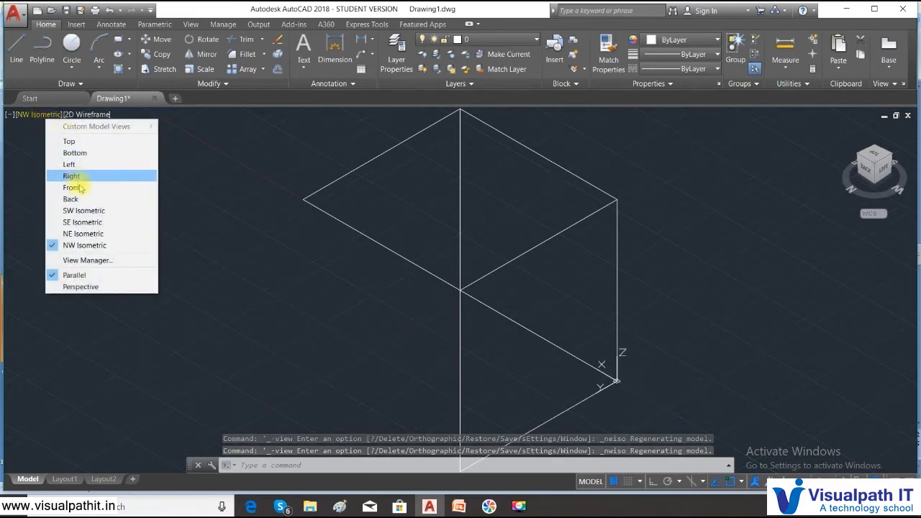
{"action": "left_click", "coordinate": [81, 288]}
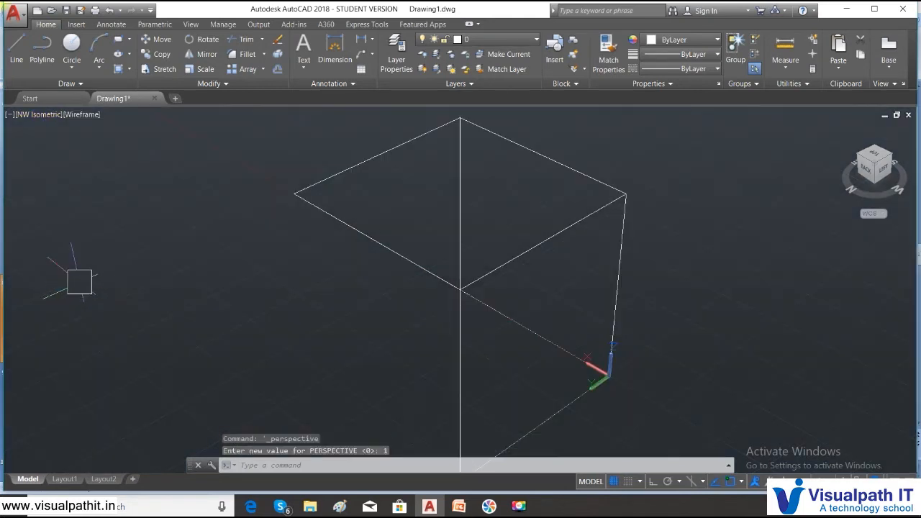
{"action": "left_click", "coordinate": [46, 117]}
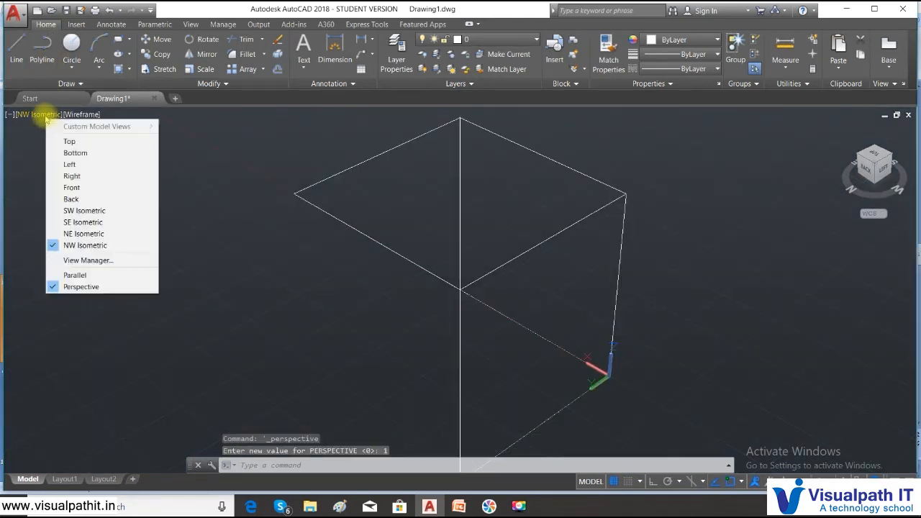
{"action": "left_click", "coordinate": [83, 261]}
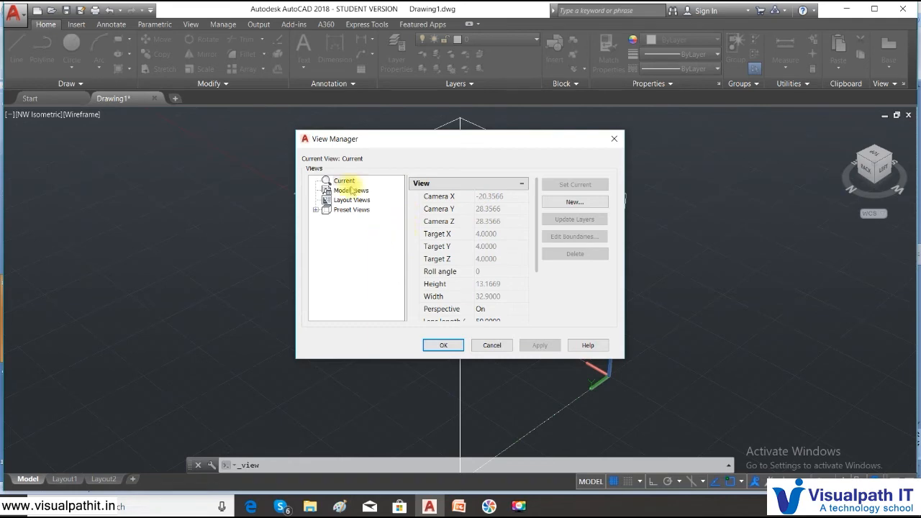
{"action": "left_click", "coordinate": [316, 209]}
{"action": "left_click", "coordinate": [316, 210]}
{"action": "left_click", "coordinate": [316, 209]}
{"action": "left_click", "coordinate": [352, 248]}
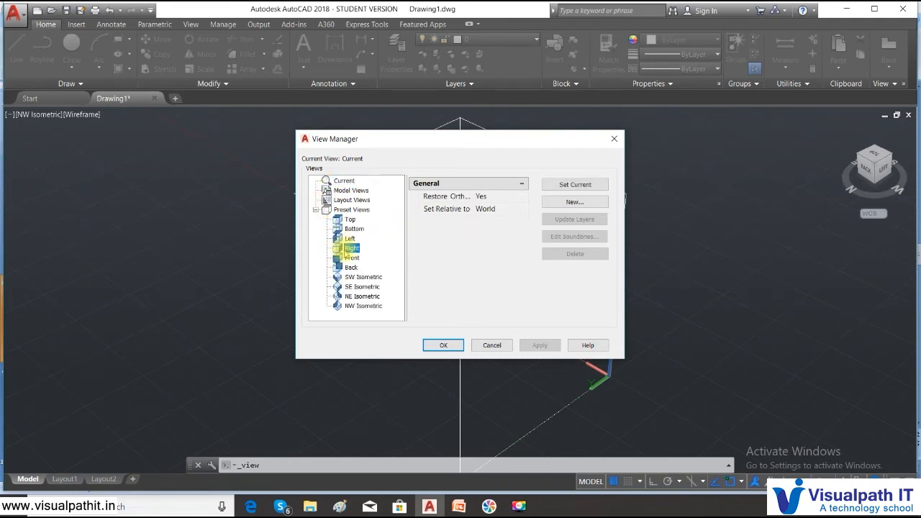
{"action": "left_click", "coordinate": [443, 346]}
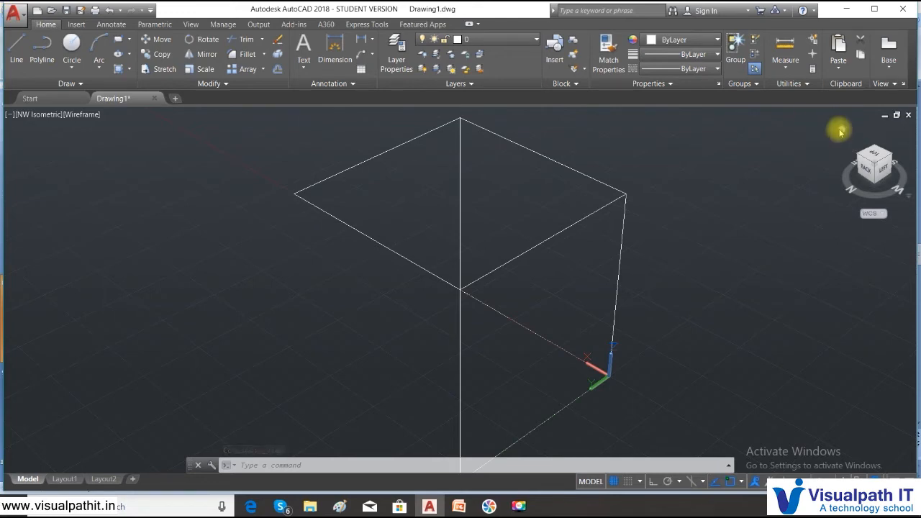
Restore the home view of the cube and set the viewport to parallel projection
{"action": "left_click", "coordinate": [841, 132]}
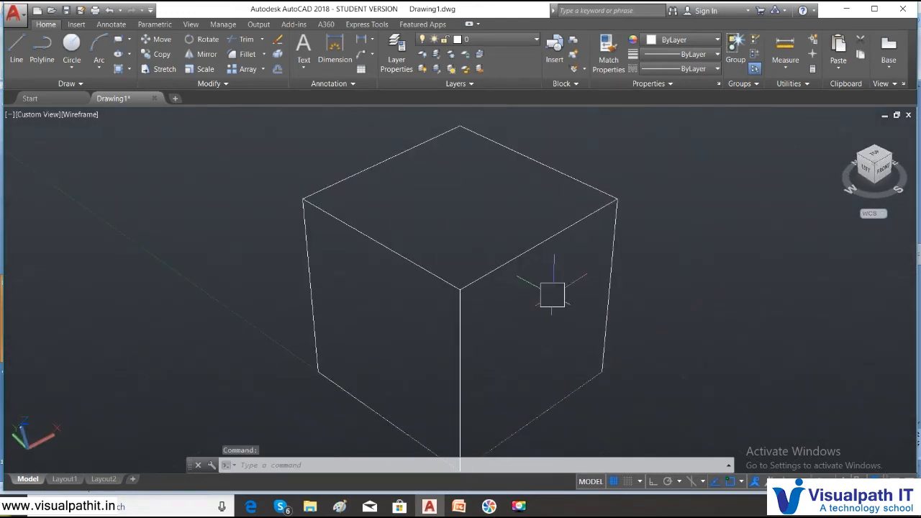
{"action": "left_click", "coordinate": [39, 115]}
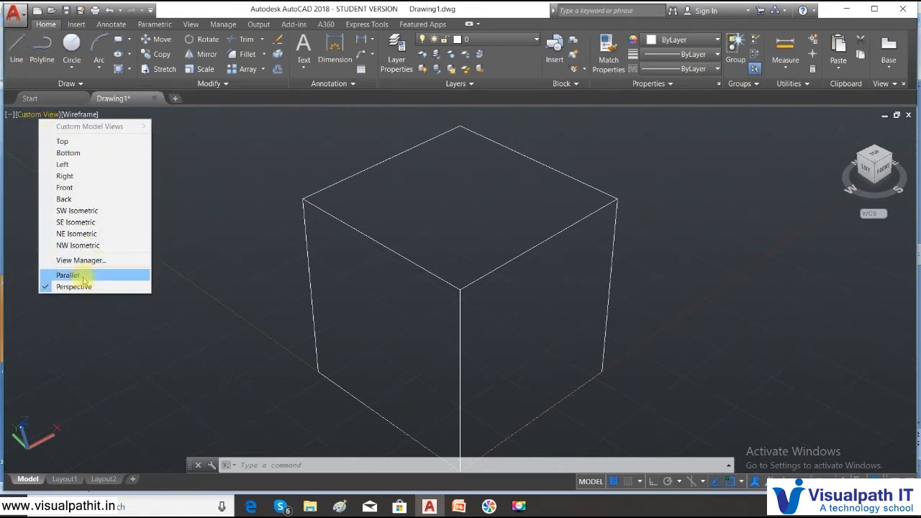
{"action": "left_click", "coordinate": [55, 276]}
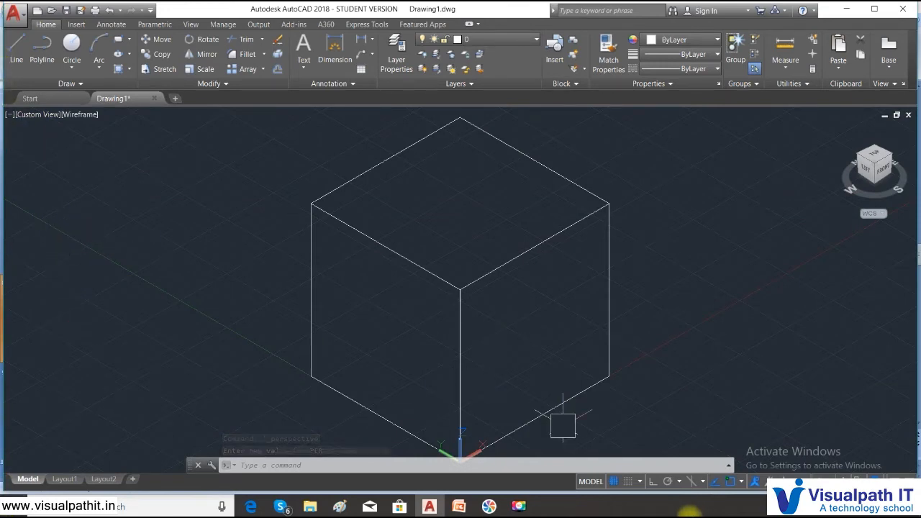
Switch to PowerPoint, run the slide show from the current slide and advance through "Work spAce" to "Drawing 2d objects In 3d"
{"action": "left_click", "coordinate": [438, 508]}
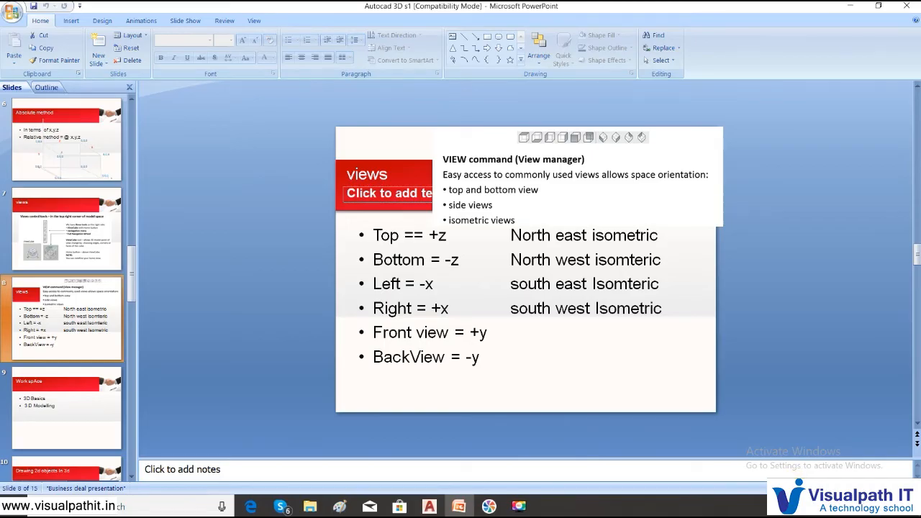
{"action": "left_click", "coordinate": [811, 488]}
{"action": "key", "text": "Right"}
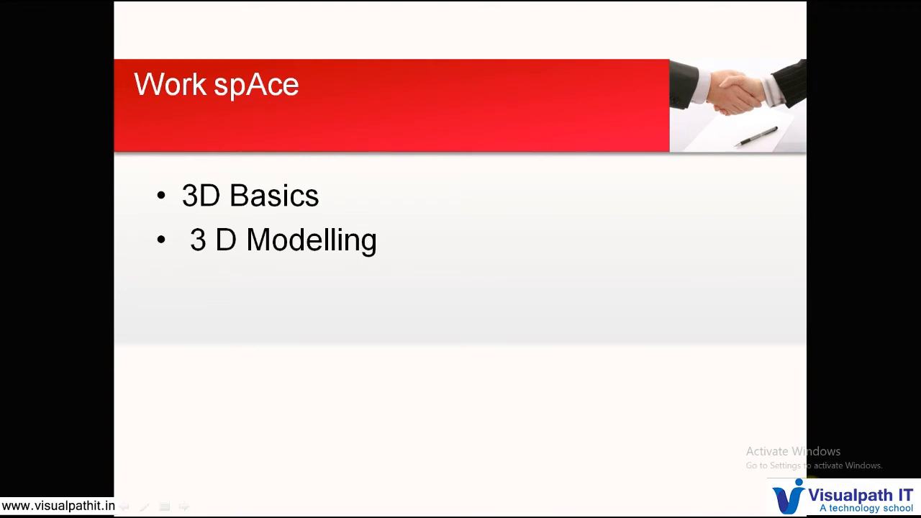
{"action": "key", "text": "Right"}
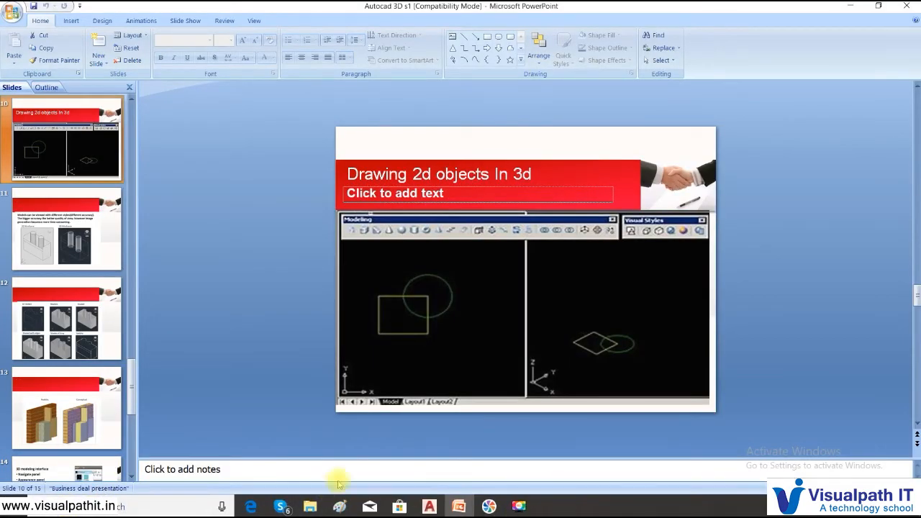
Switch to AutoCAD, try the 3D Modeling workspace, and set the workspace to 3D Basics
{"action": "left_click", "coordinate": [430, 506]}
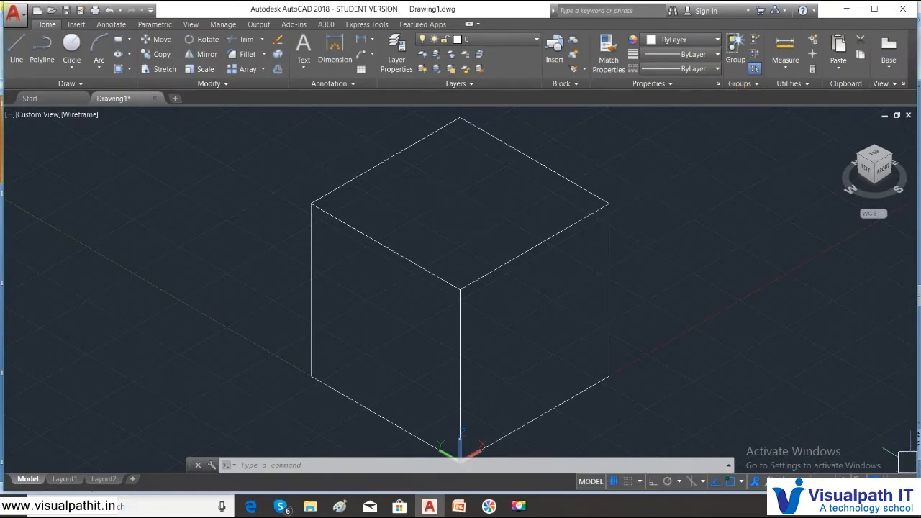
{"action": "left_click", "coordinate": [875, 481]}
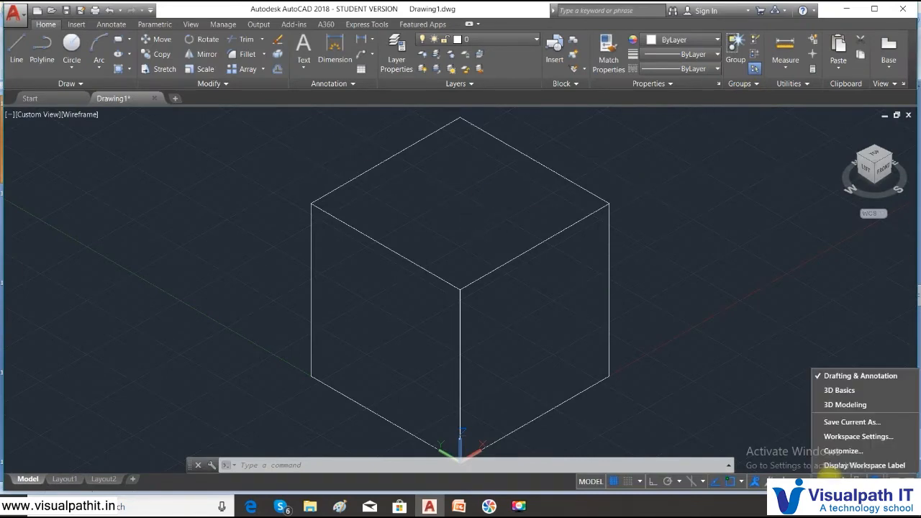
{"action": "left_click", "coordinate": [827, 405]}
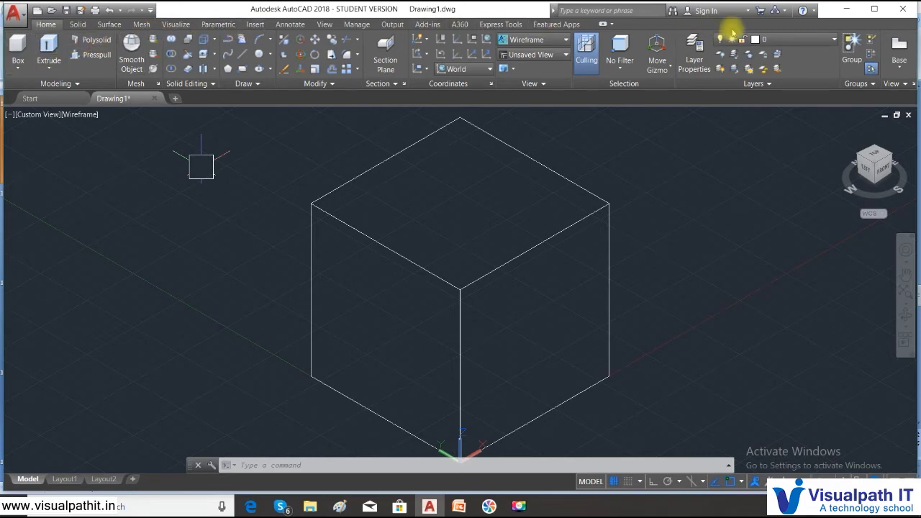
{"action": "left_click", "coordinate": [829, 474]}
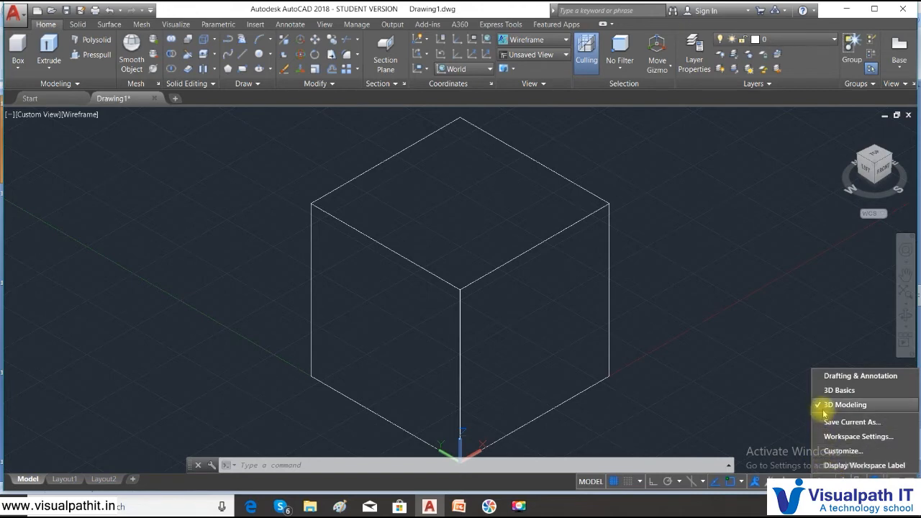
{"action": "left_click", "coordinate": [816, 386]}
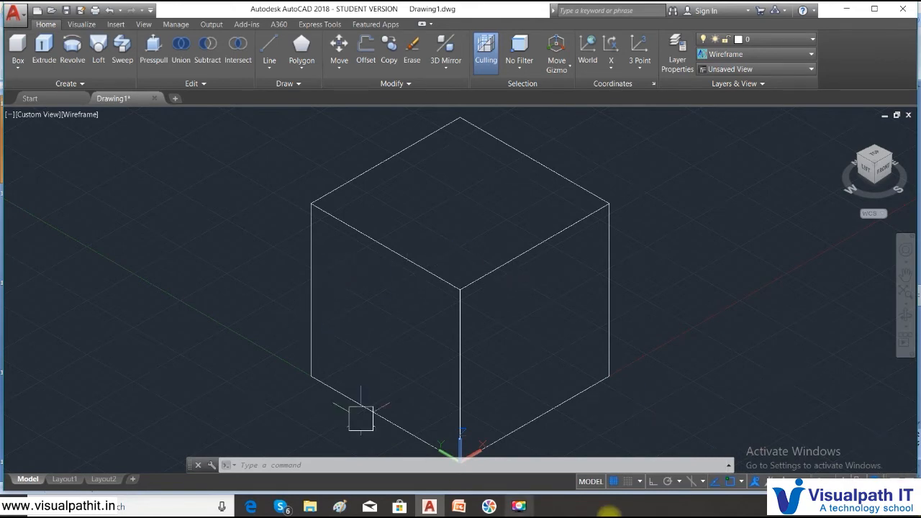
Present the PowerPoint slides from "Drawing 2d objects In 3d" to the visual style examples, end the show and return to AutoCAD
{"action": "left_click", "coordinate": [455, 504]}
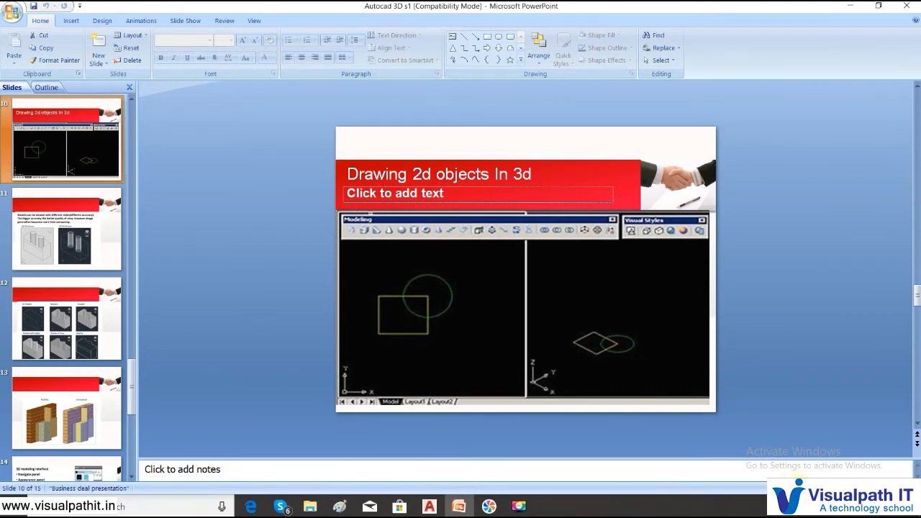
{"action": "key", "text": "shift+F5"}
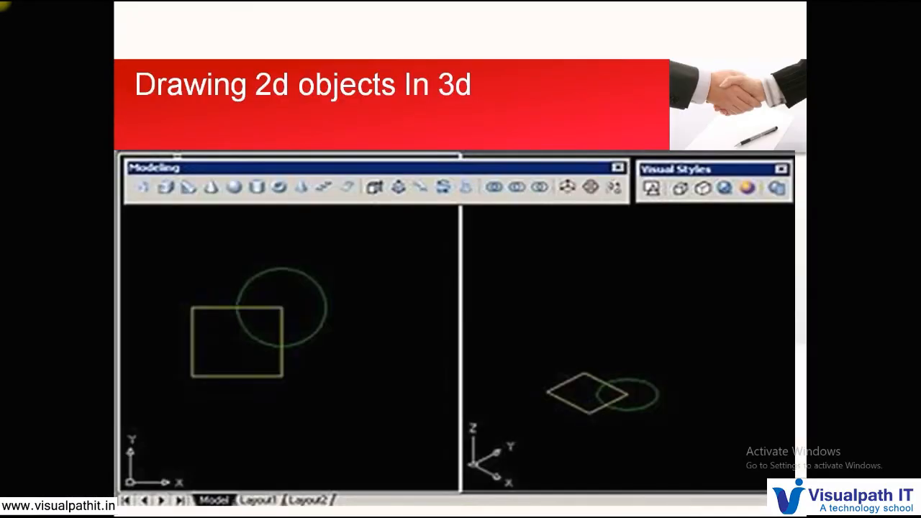
{"action": "key", "text": "Right"}
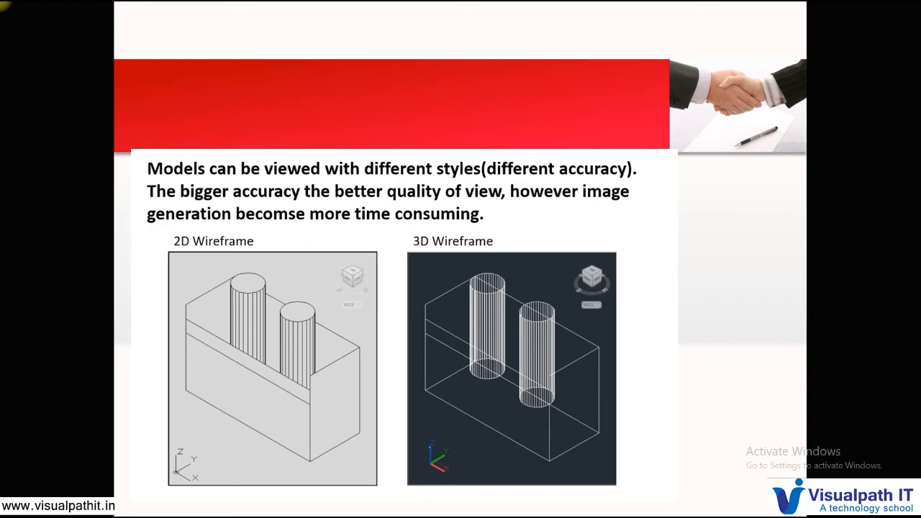
{"action": "key", "text": "Right"}
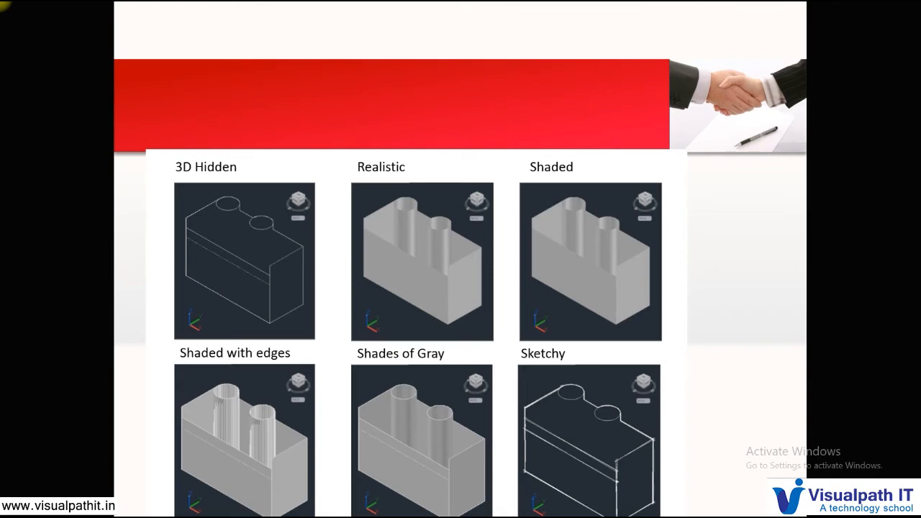
{"action": "key", "text": "Escape"}
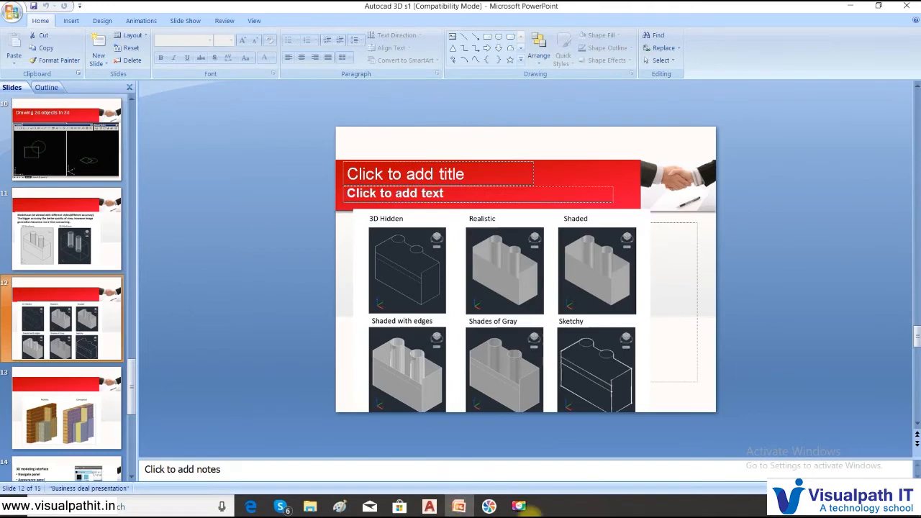
{"action": "left_click", "coordinate": [429, 506]}
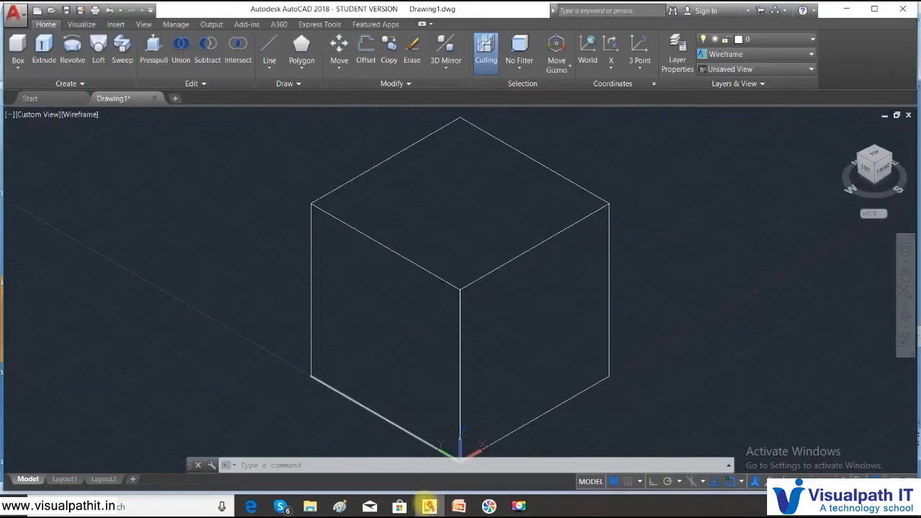
{"action": "type", "text": "e"}
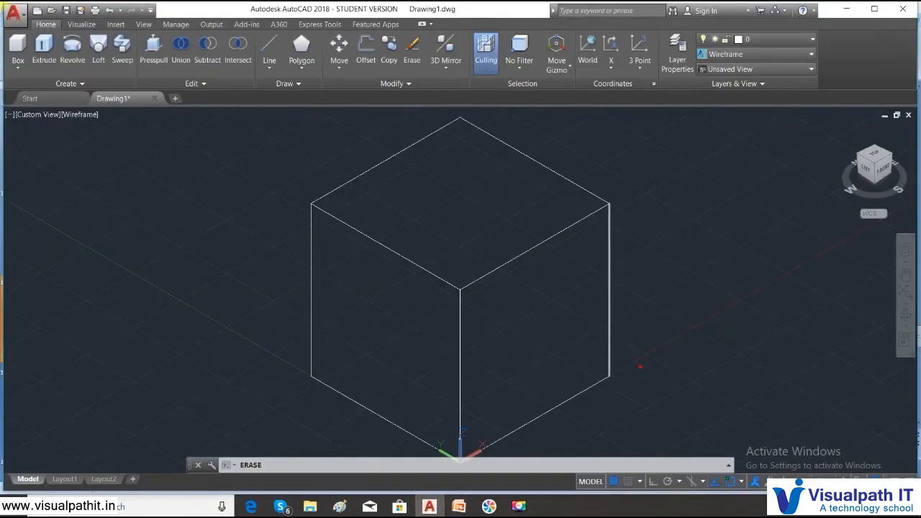
{"action": "key", "text": "Return"}
{"action": "left_click", "coordinate": [646, 448]}
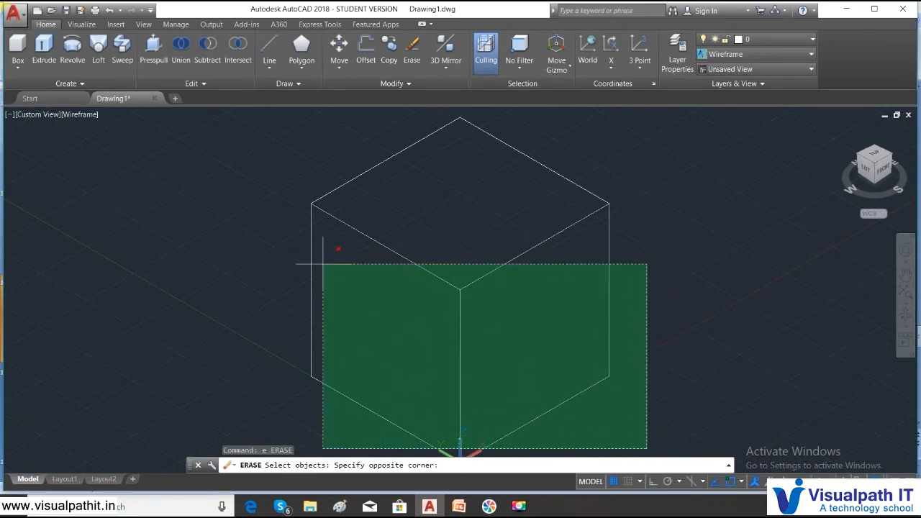
{"action": "left_click", "coordinate": [239, 193]}
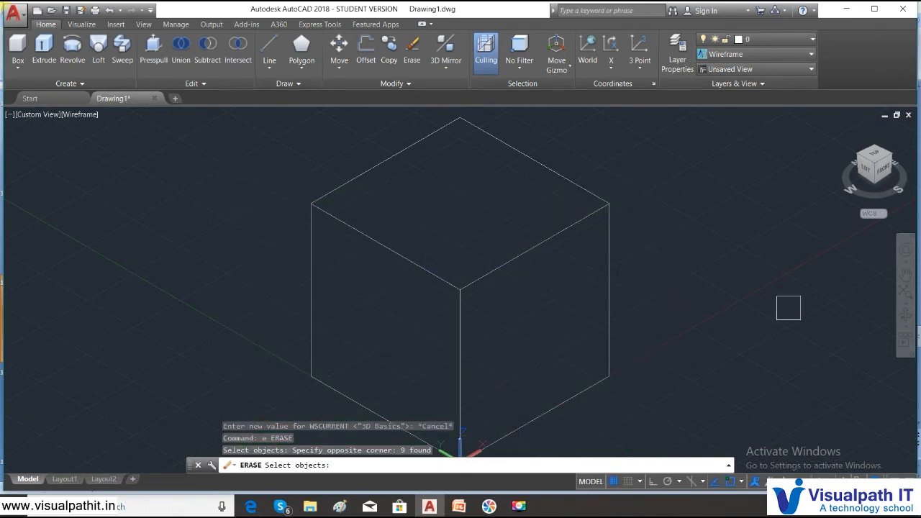
{"action": "key", "text": "Escape"}
Erase all objects in the drawing using the all selection option
{"action": "type", "text": "e"}
{"action": "key", "text": "Return"}
{"action": "type", "text": "a"}
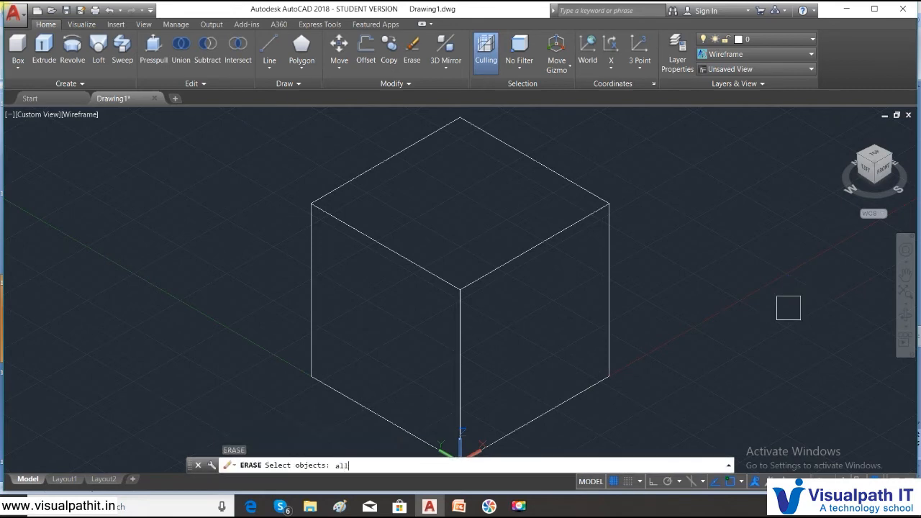
{"action": "type", "text": "ll"}
{"action": "key", "text": "Return"}
{"action": "key", "text": "Return"}
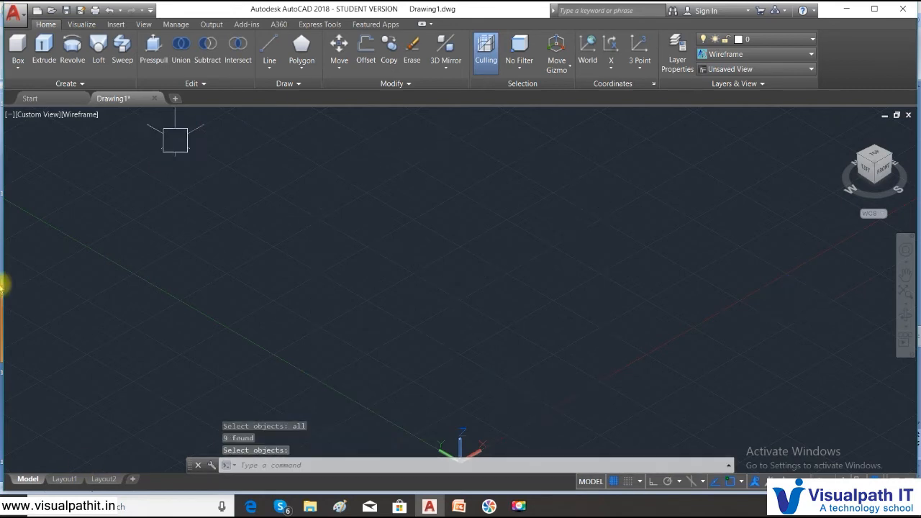
Draw a solid box about 3.66 units long and 5.75 units wide near the centre of the view, with a freehand height
{"action": "left_click", "coordinate": [16, 67]}
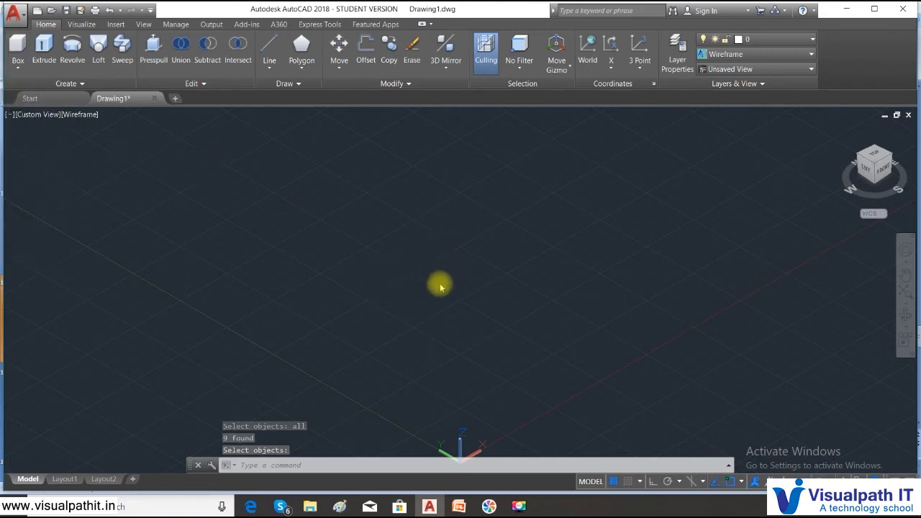
{"action": "left_click", "coordinate": [17, 49]}
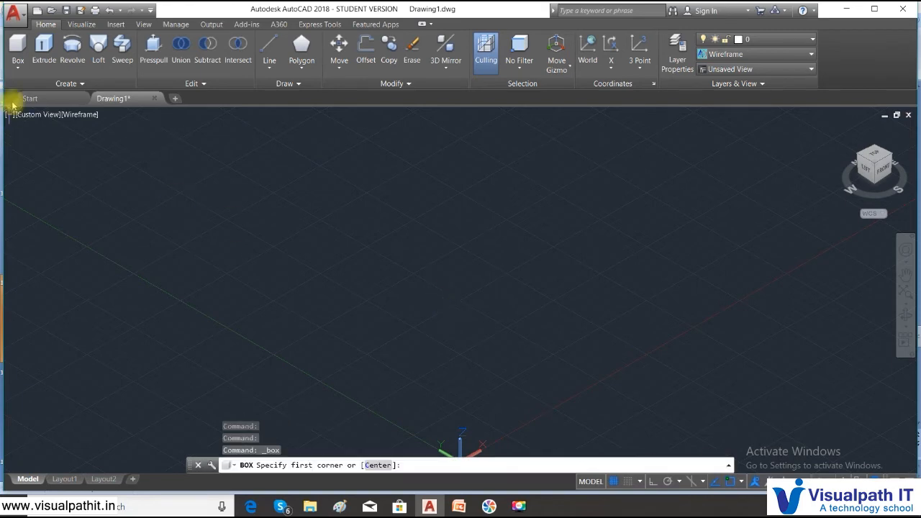
{"action": "left_click", "coordinate": [389, 283]}
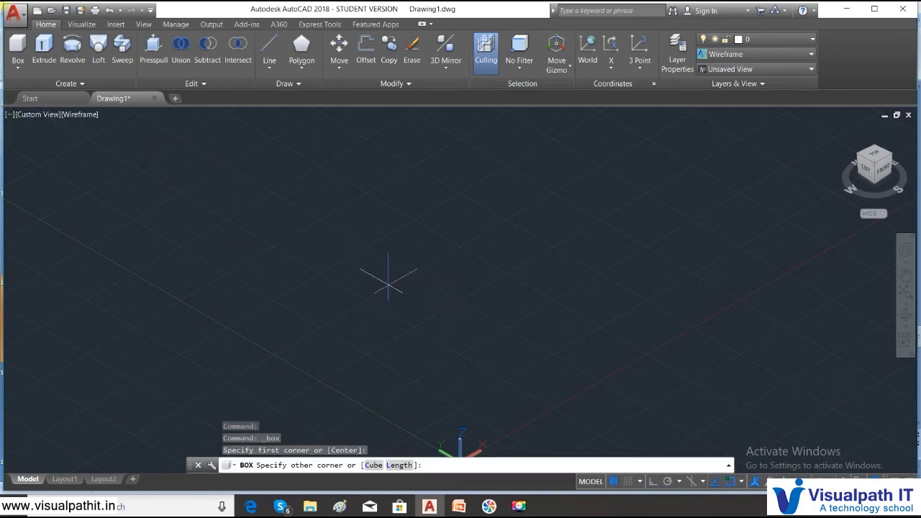
{"action": "left_click", "coordinate": [425, 384]}
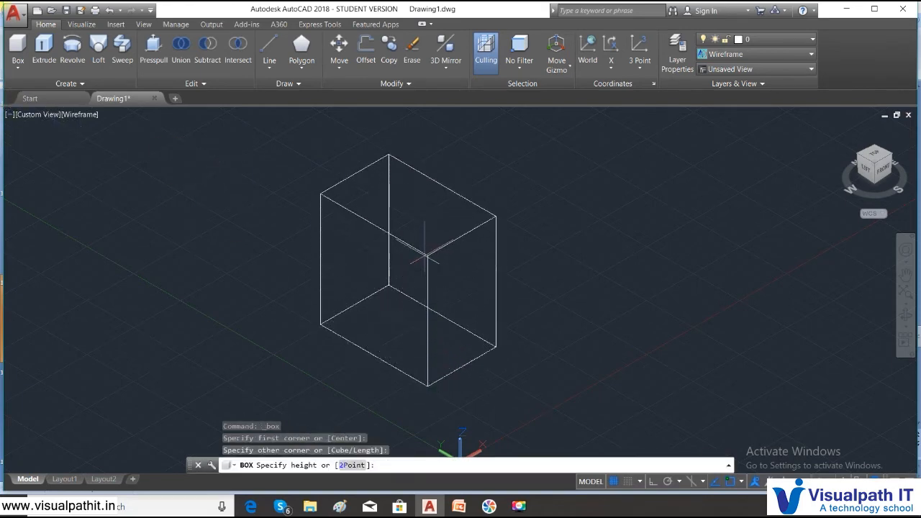
{"action": "left_click", "coordinate": [426, 286]}
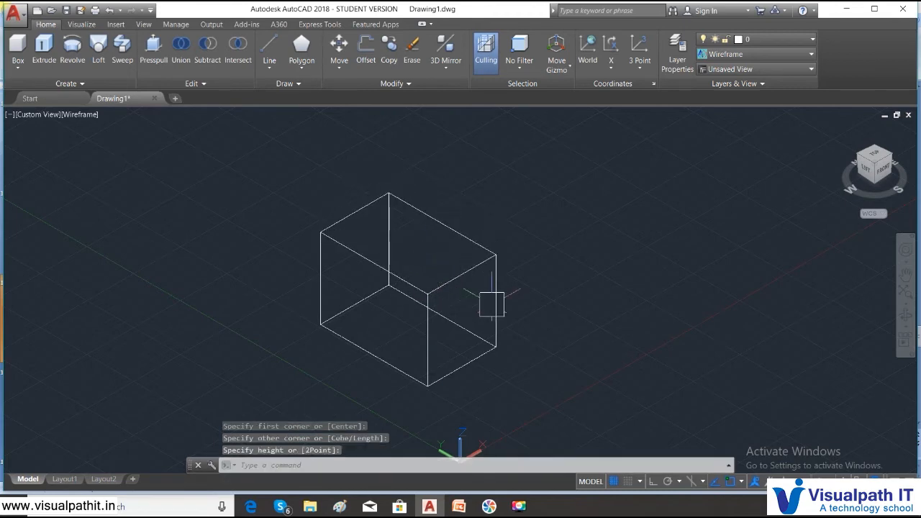
Set the box's color to Yellow in its properties, then close the properties and clear the selection
{"action": "left_click", "coordinate": [596, 350]}
{"action": "left_click", "coordinate": [278, 201]}
{"action": "right_click", "coordinate": [358, 229]}
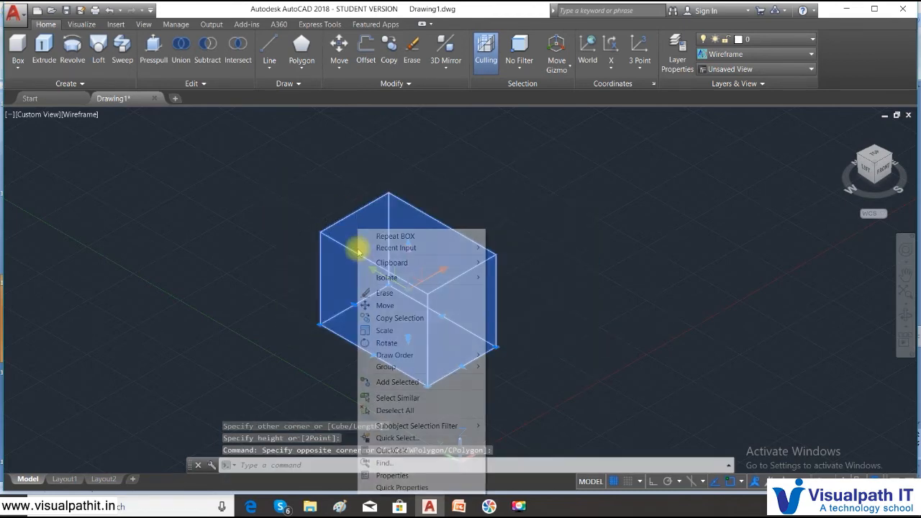
{"action": "left_click", "coordinate": [392, 476]}
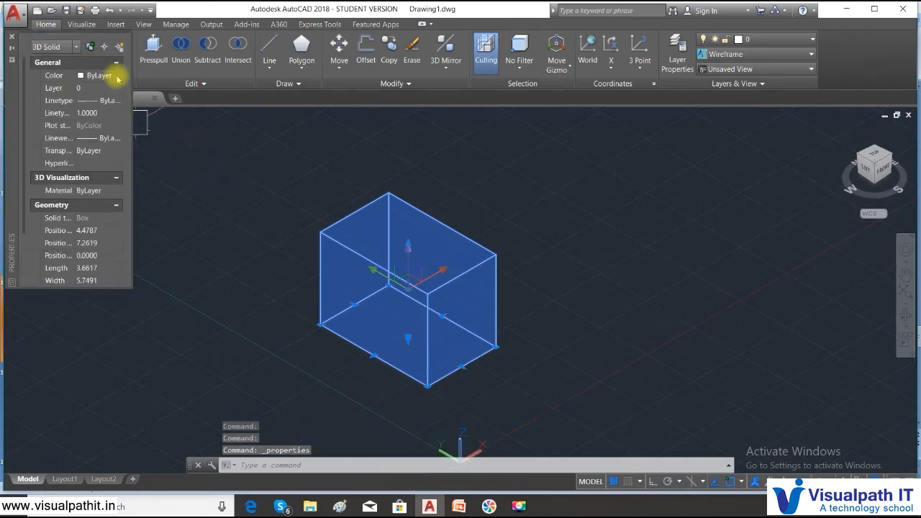
{"action": "left_click", "coordinate": [115, 75]}
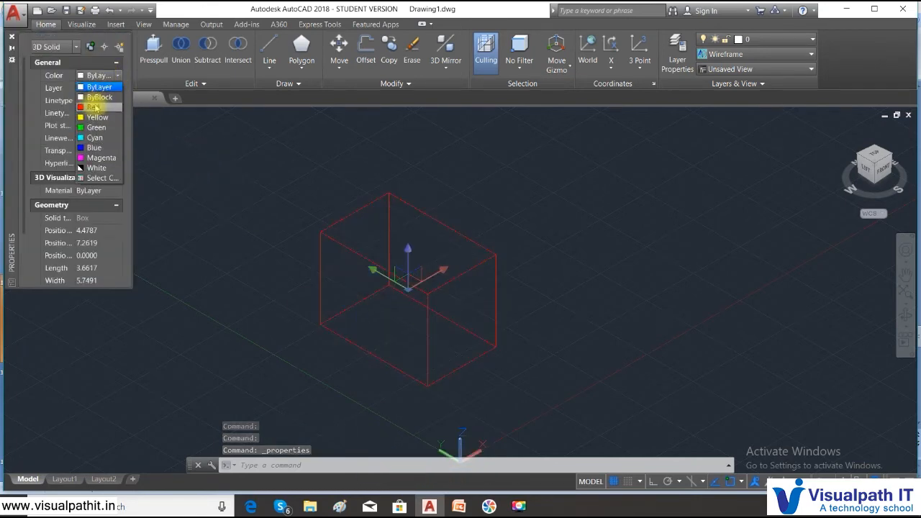
{"action": "left_click", "coordinate": [97, 118]}
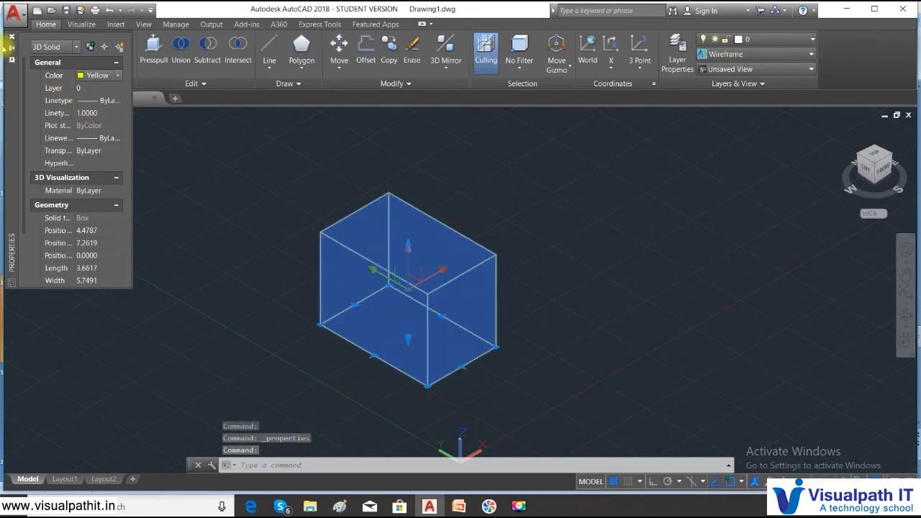
{"action": "left_click", "coordinate": [11, 36]}
{"action": "key", "text": "Escape"}
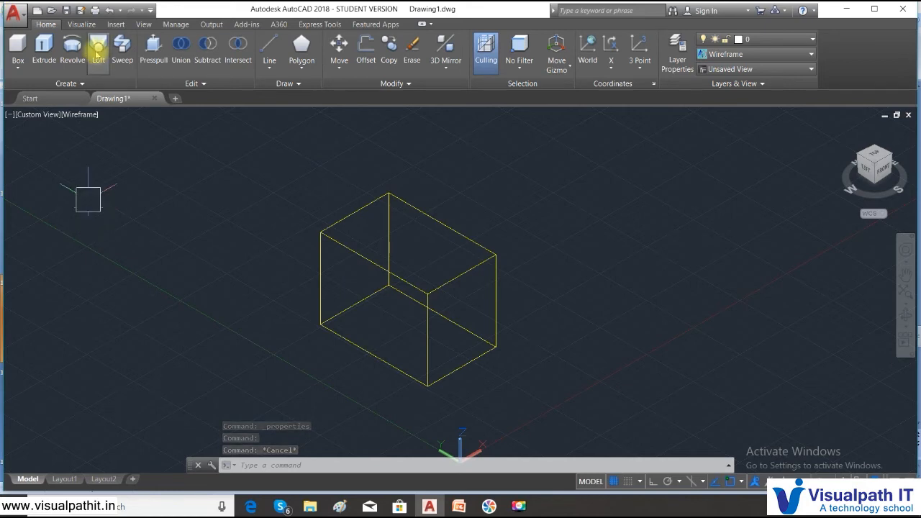
Show the box in the Conceptual visual style and in the Hidden visual style
{"action": "left_click", "coordinate": [76, 115]}
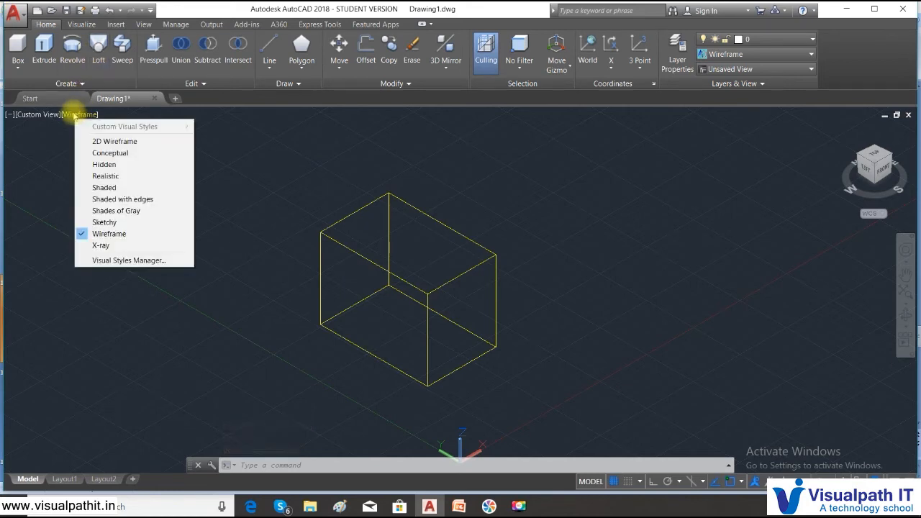
{"action": "left_click", "coordinate": [89, 153]}
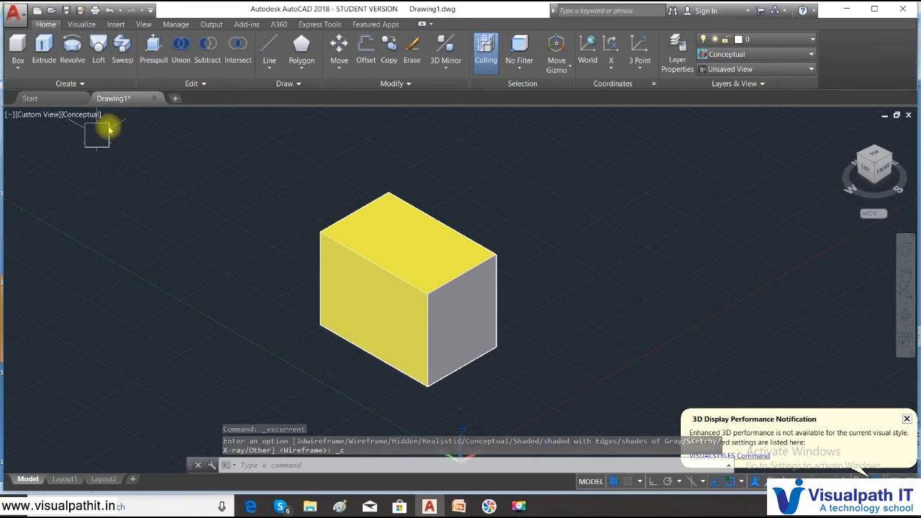
{"action": "left_click", "coordinate": [86, 118]}
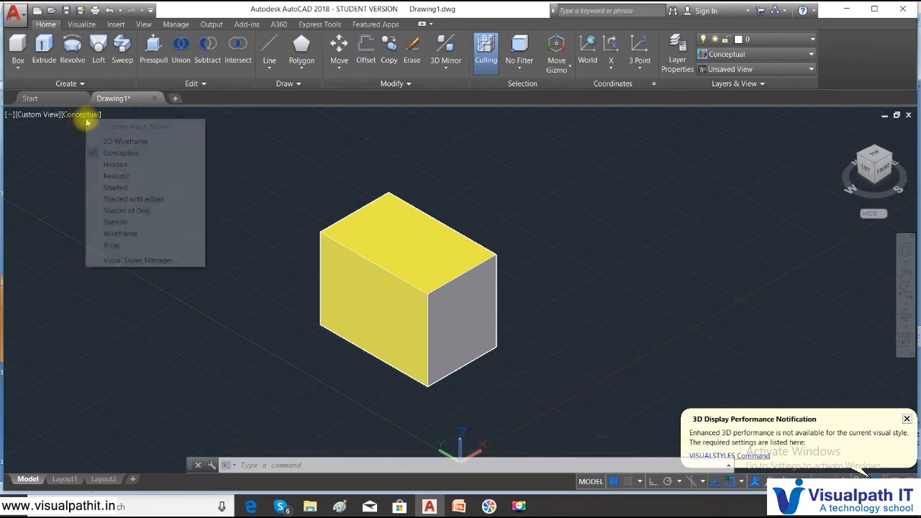
{"action": "left_click", "coordinate": [99, 165]}
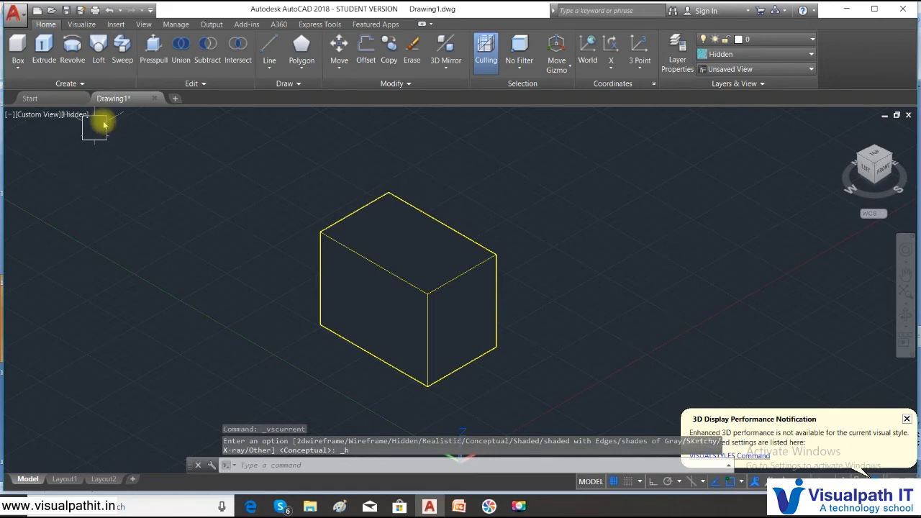
Show the box in the Realistic visual style and in the Shaded visual style
{"action": "left_click", "coordinate": [75, 114]}
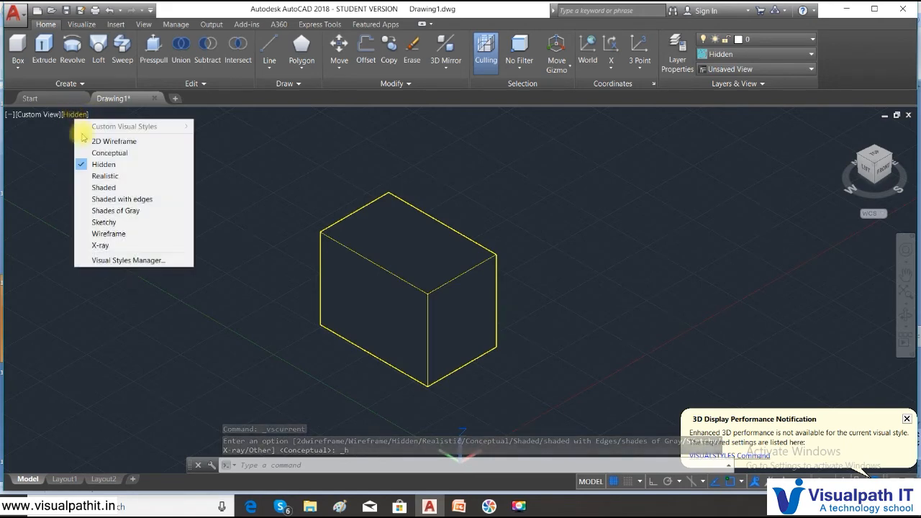
{"action": "left_click", "coordinate": [93, 177]}
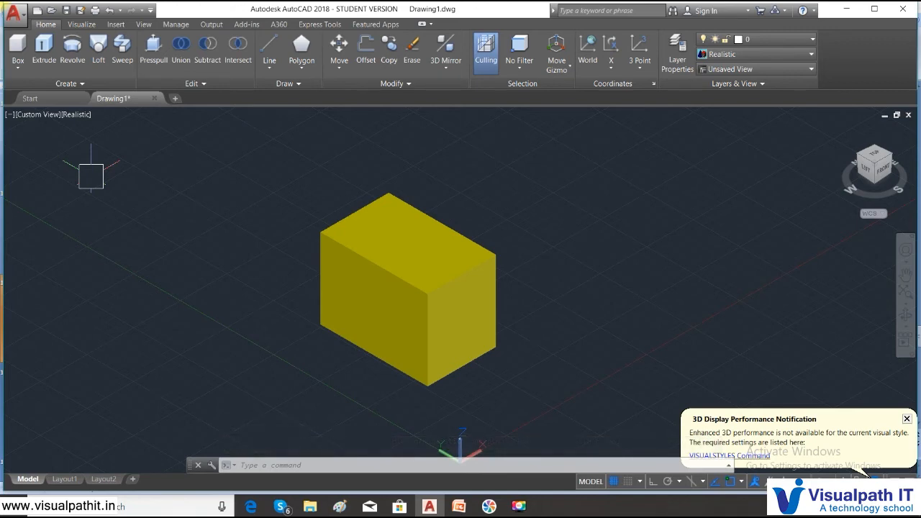
{"action": "left_click", "coordinate": [81, 115]}
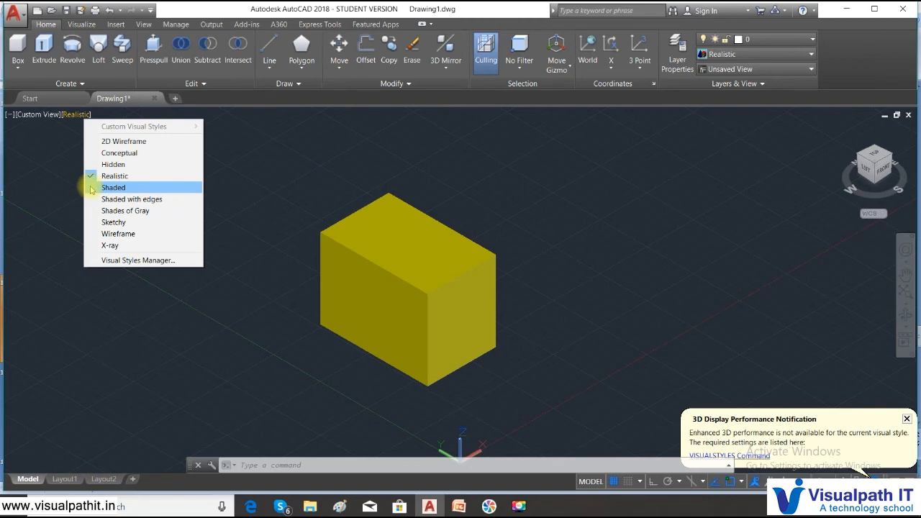
{"action": "left_click", "coordinate": [92, 188]}
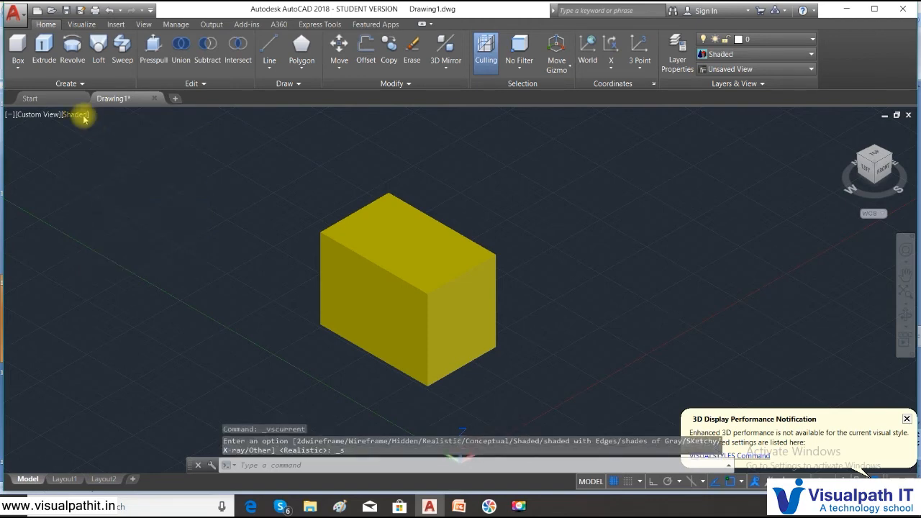
Show the box in the Shaded with edges visual style and in the Shades of Gray visual style
{"action": "left_click", "coordinate": [75, 114]}
{"action": "left_click", "coordinate": [93, 200]}
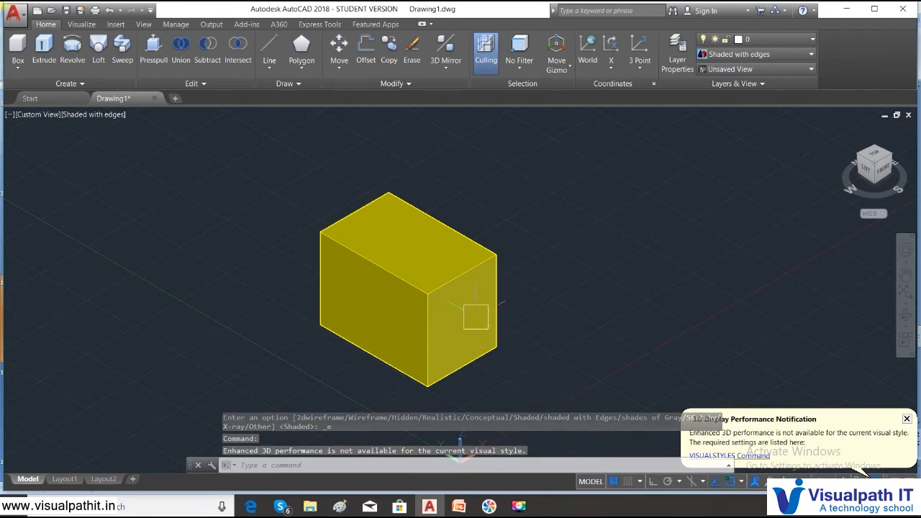
{"action": "left_click", "coordinate": [79, 115]}
{"action": "left_click", "coordinate": [97, 210]}
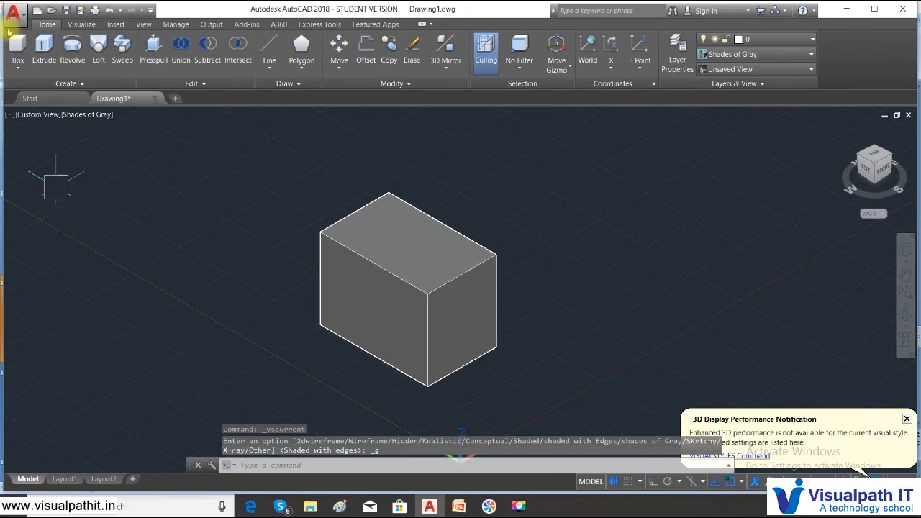
Show the box in the Sketchy visual style and in the Wireframe visual style
{"action": "left_click", "coordinate": [79, 117]}
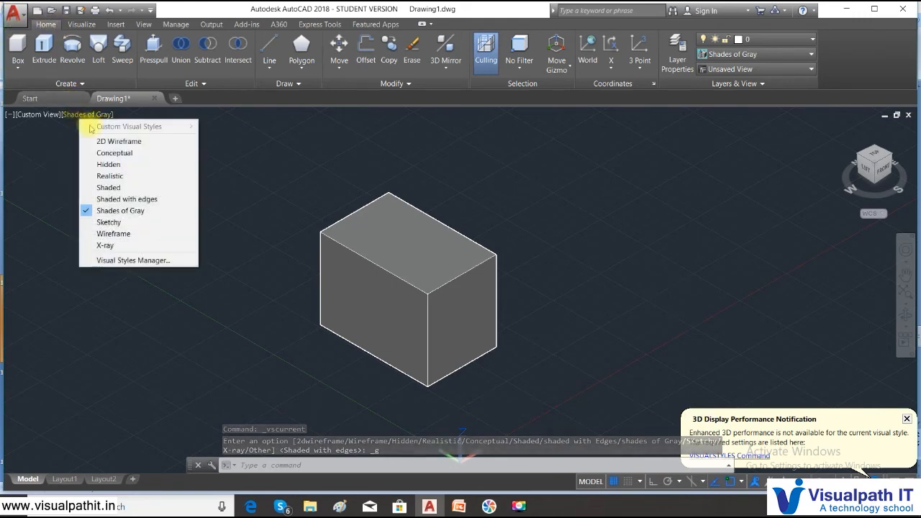
{"action": "left_click", "coordinate": [119, 225]}
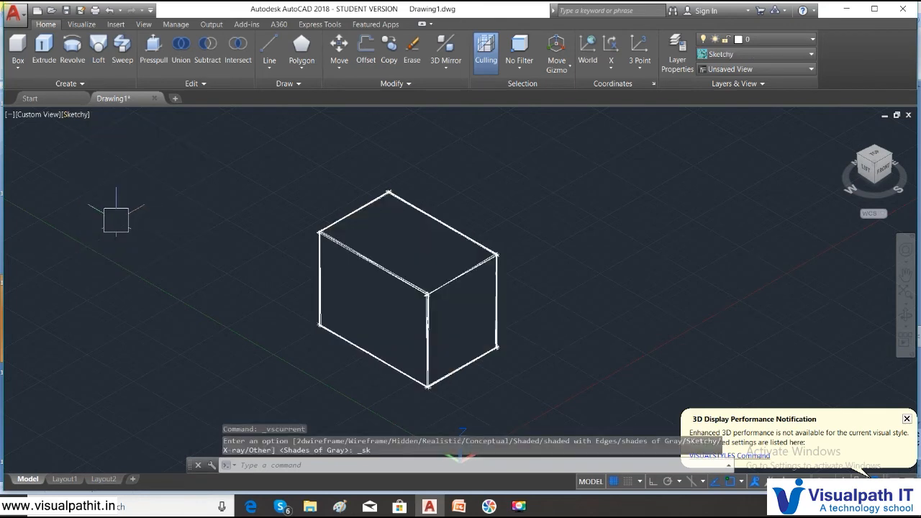
{"action": "left_click", "coordinate": [74, 119]}
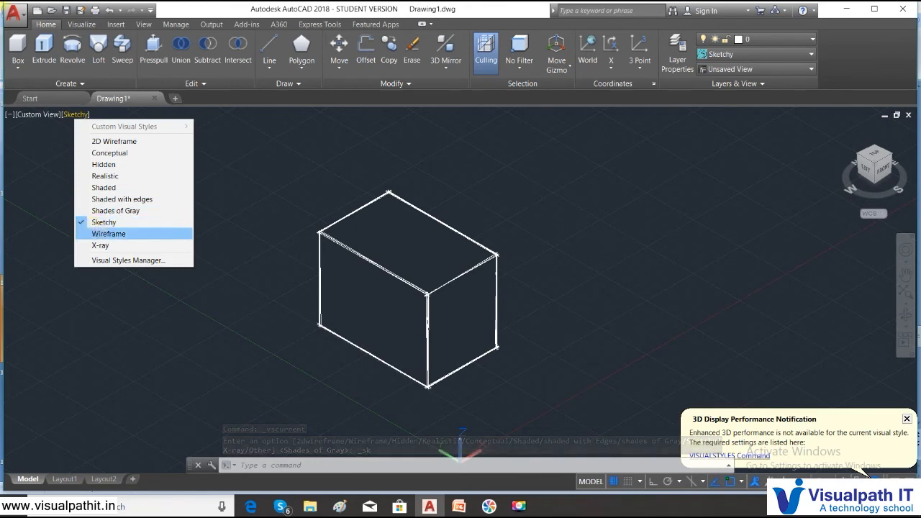
{"action": "left_click", "coordinate": [98, 232]}
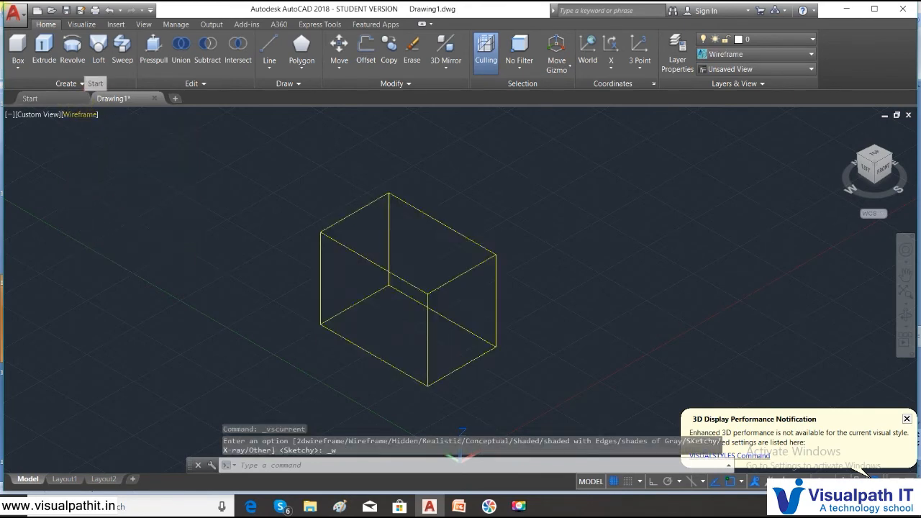
Set the viewport's visual style to X-ray and open the Visual Styles Manager
{"action": "left_click", "coordinate": [79, 114]}
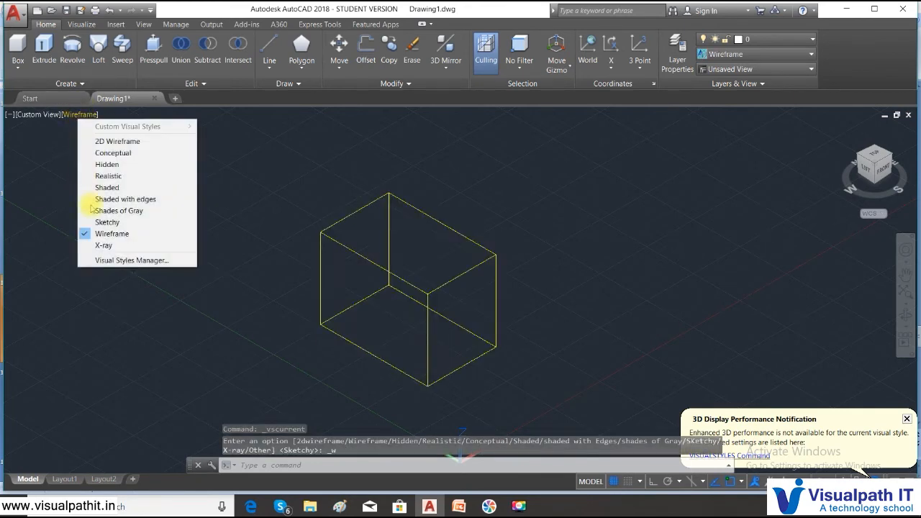
{"action": "left_click", "coordinate": [103, 244]}
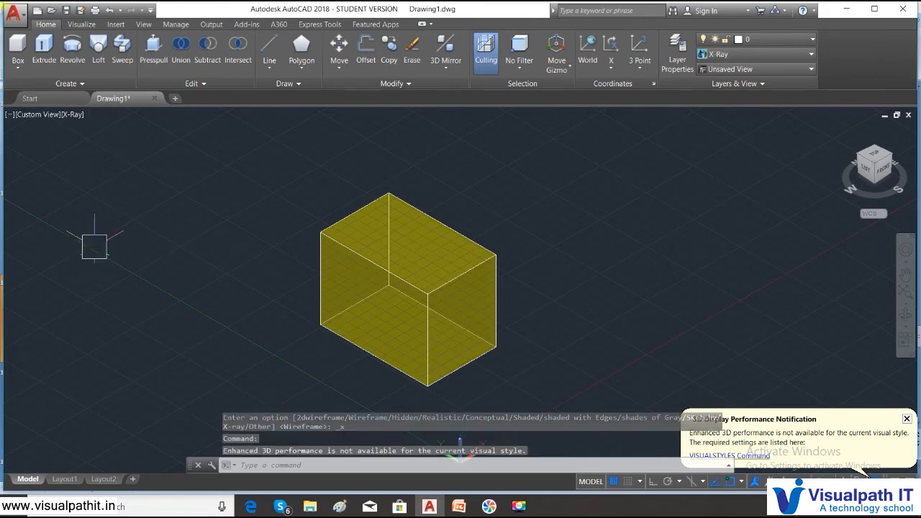
{"action": "left_click", "coordinate": [76, 115]}
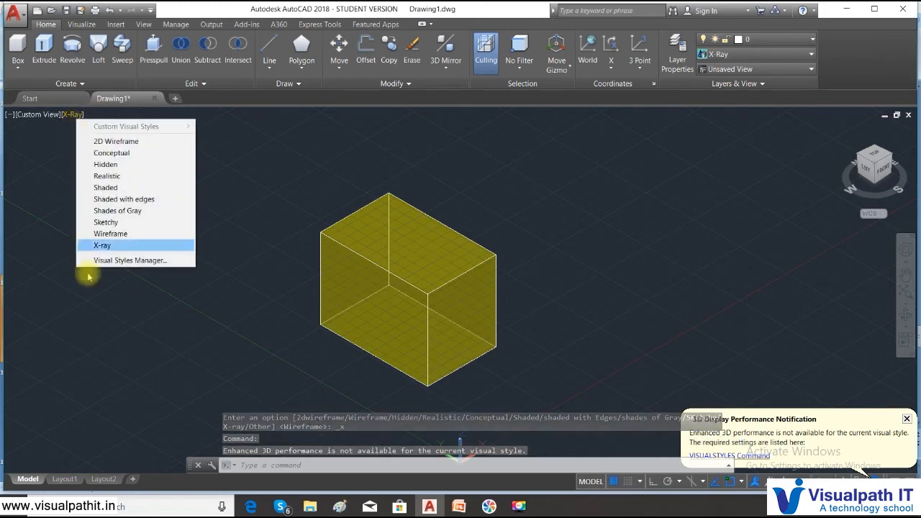
{"action": "left_click", "coordinate": [101, 260]}
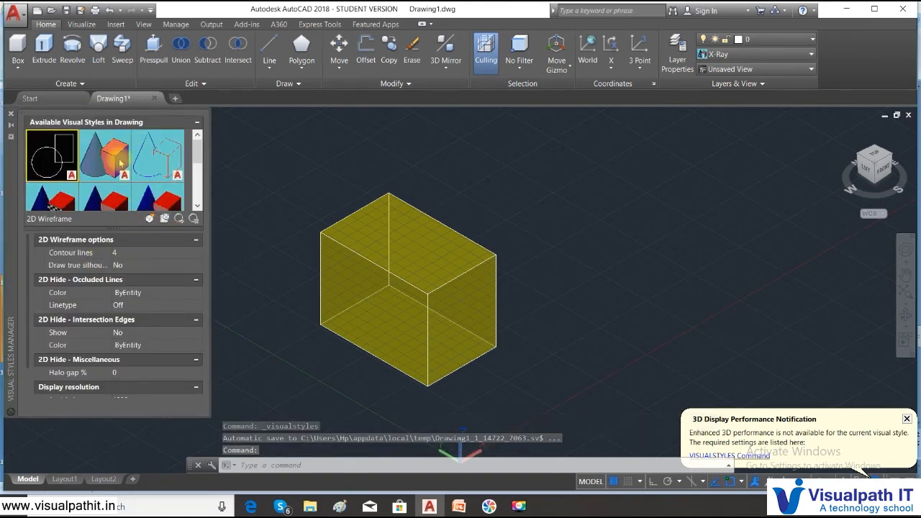
Examine the settings of the Conceptual, 2D Wireframe, Realistic and Shaded with edges styles in the Visual Styles Manager
{"action": "left_click", "coordinate": [119, 164]}
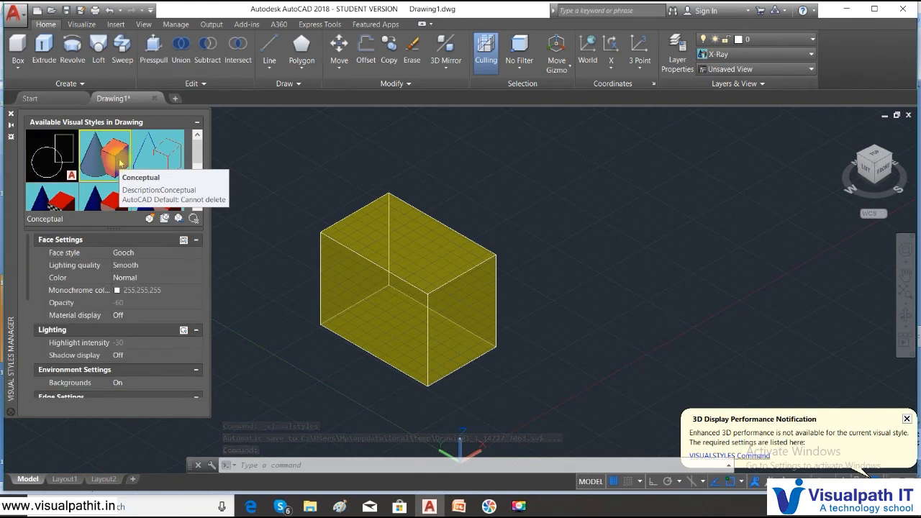
{"action": "left_click", "coordinate": [41, 172]}
{"action": "left_click", "coordinate": [51, 201]}
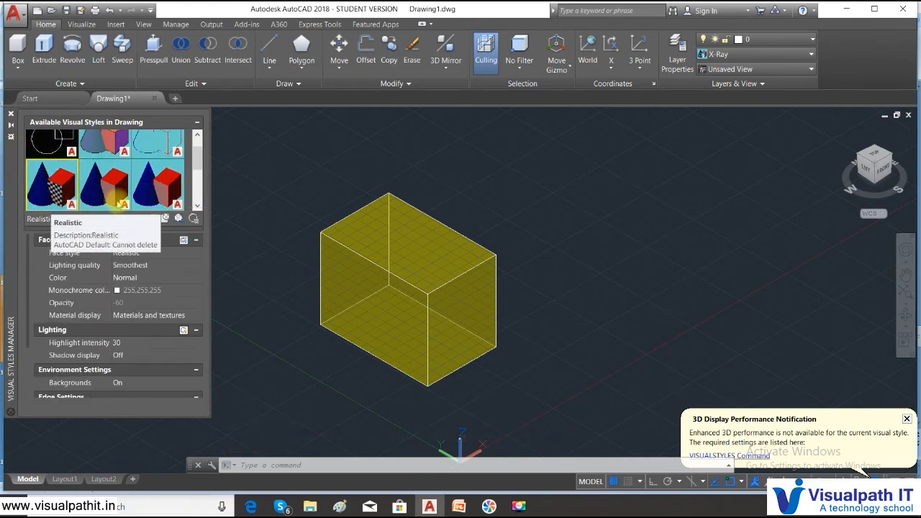
{"action": "left_click", "coordinate": [148, 197]}
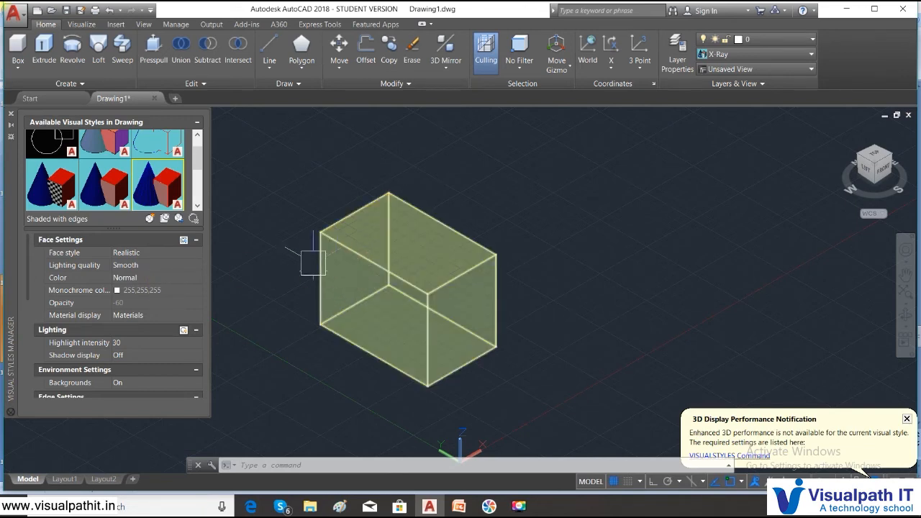
Set the Lighting quality of the Shaded visual style to Smoothest
{"action": "left_click", "coordinate": [151, 268]}
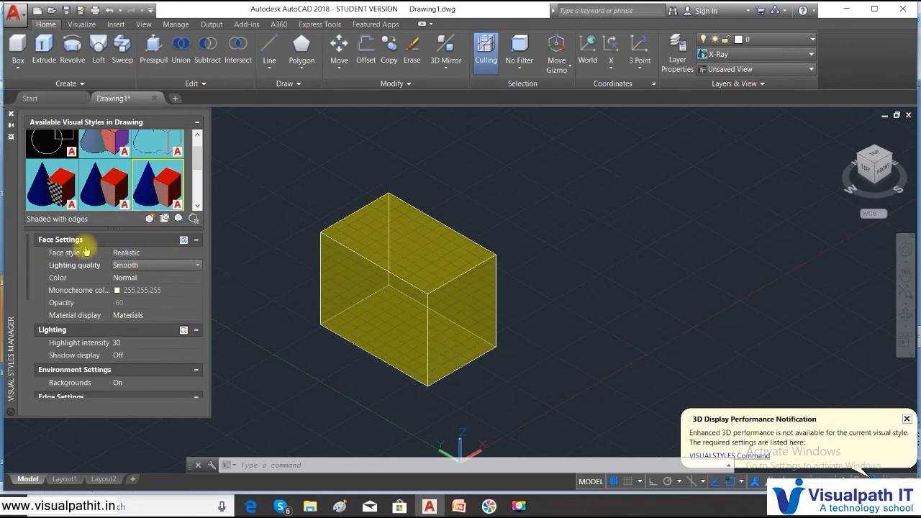
{"action": "left_click", "coordinate": [112, 199]}
{"action": "left_click", "coordinate": [179, 265]}
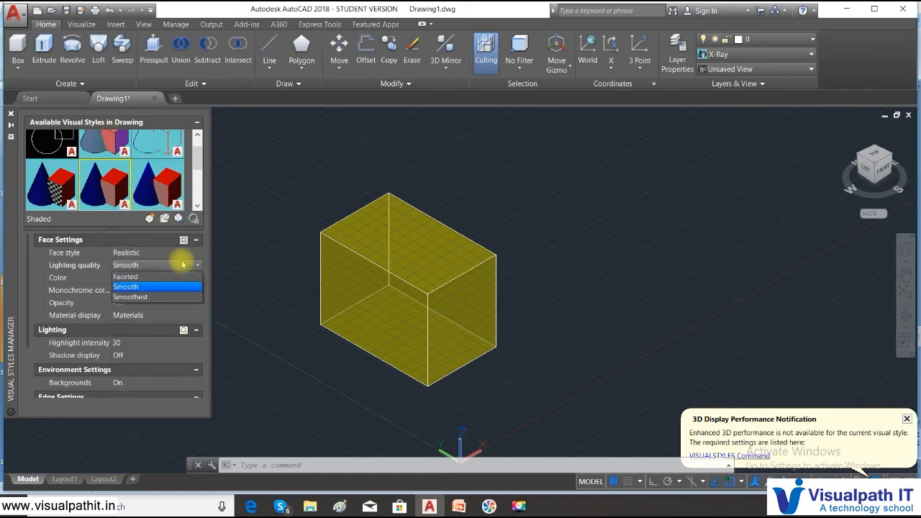
{"action": "left_click", "coordinate": [145, 297]}
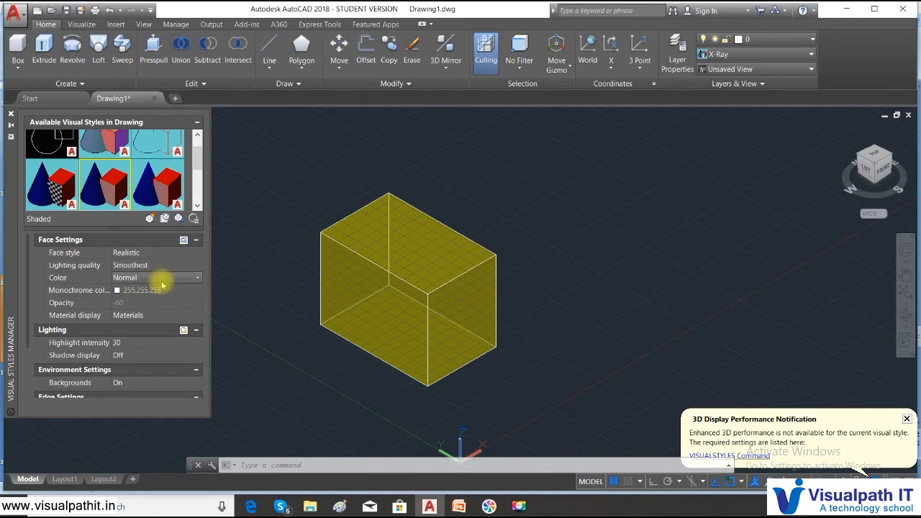
Review the Shaded style's material display and background options, keeping Materials and On, and close the Visual Styles Manager
{"action": "left_click", "coordinate": [170, 315]}
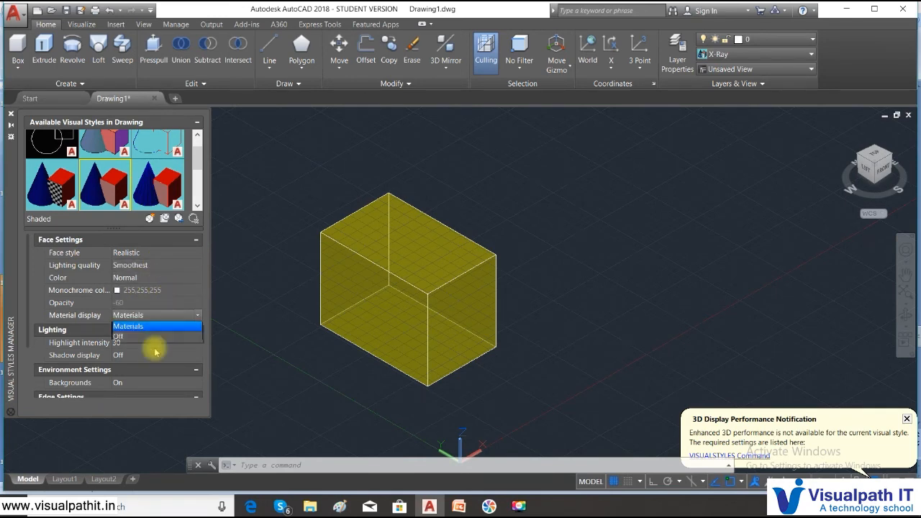
{"action": "left_click", "coordinate": [148, 337]}
{"action": "left_click", "coordinate": [150, 384]}
{"action": "left_click", "coordinate": [150, 384]}
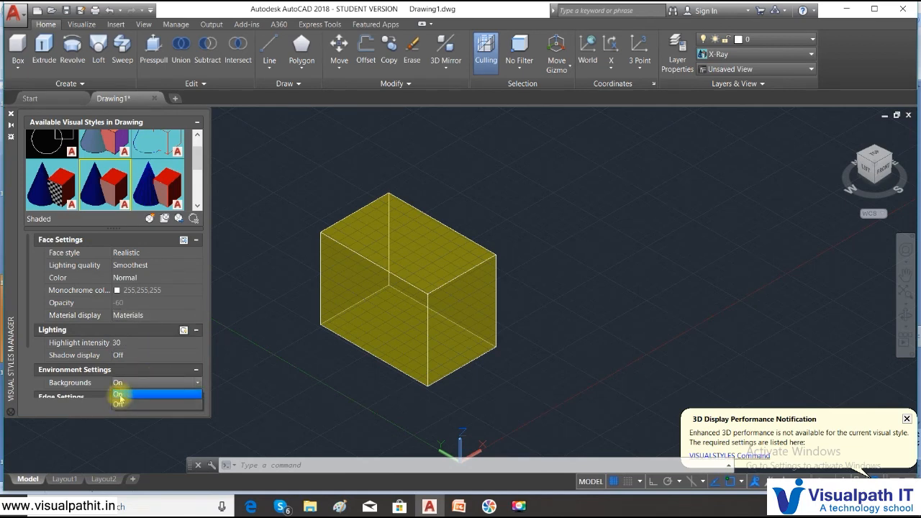
{"action": "left_click", "coordinate": [119, 395]}
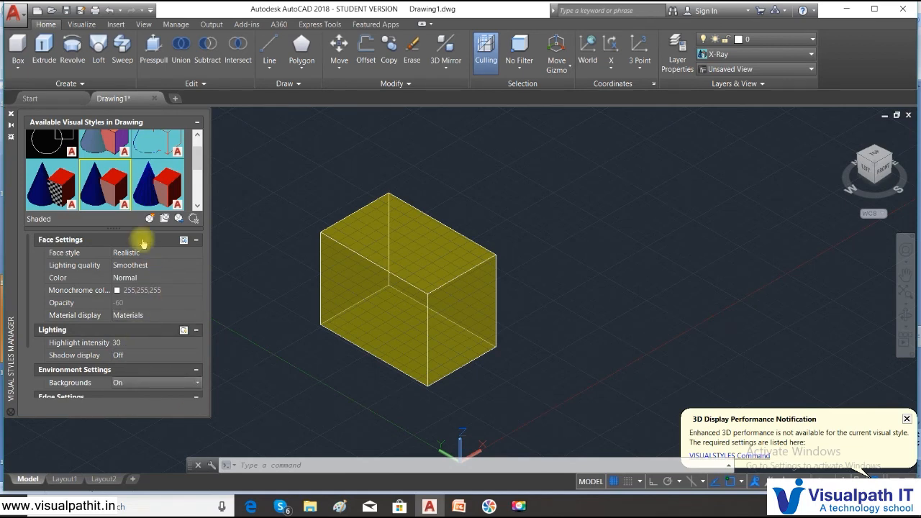
{"action": "left_click", "coordinate": [10, 115]}
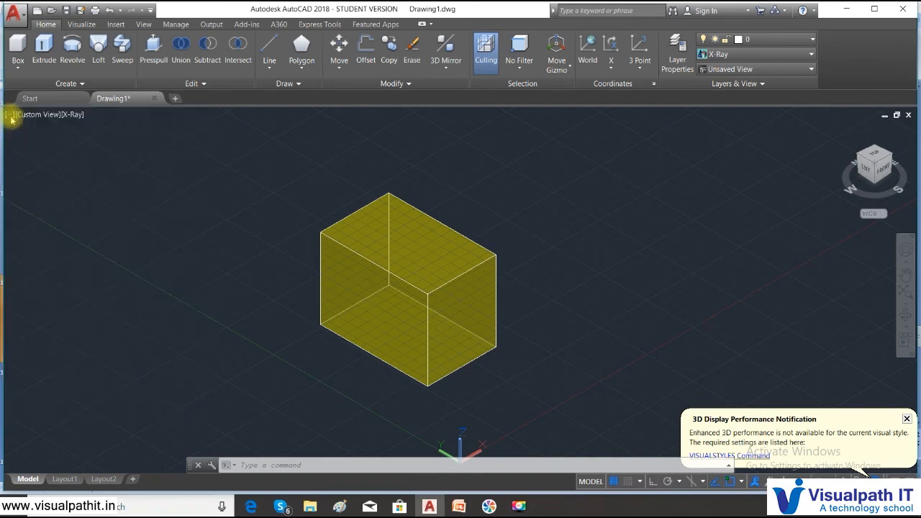
Examine the visual styles available for the viewport and the list of standard and isometric preset views
{"action": "left_click", "coordinate": [72, 115]}
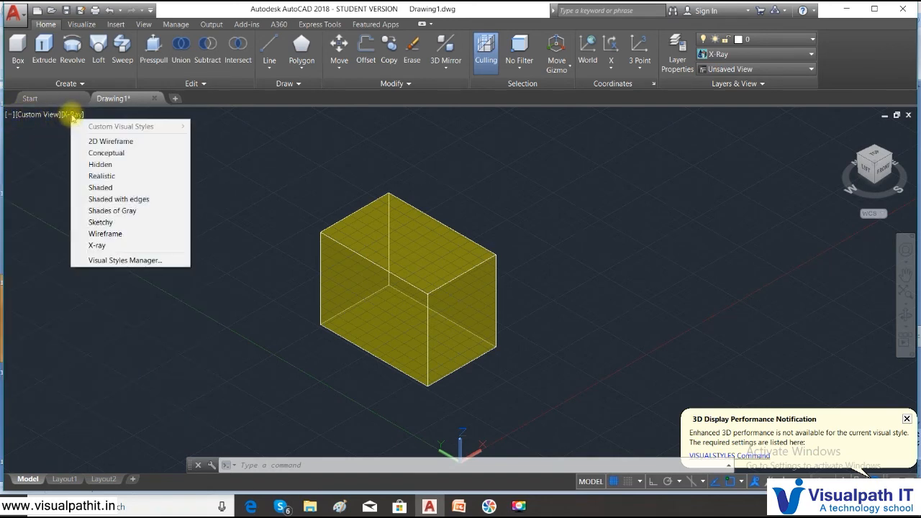
{"action": "left_click", "coordinate": [319, 148]}
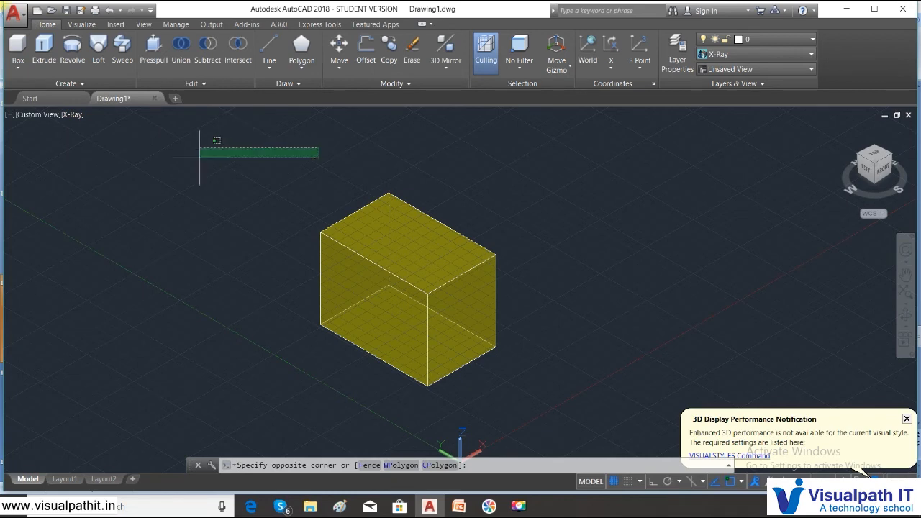
{"action": "left_click", "coordinate": [203, 155]}
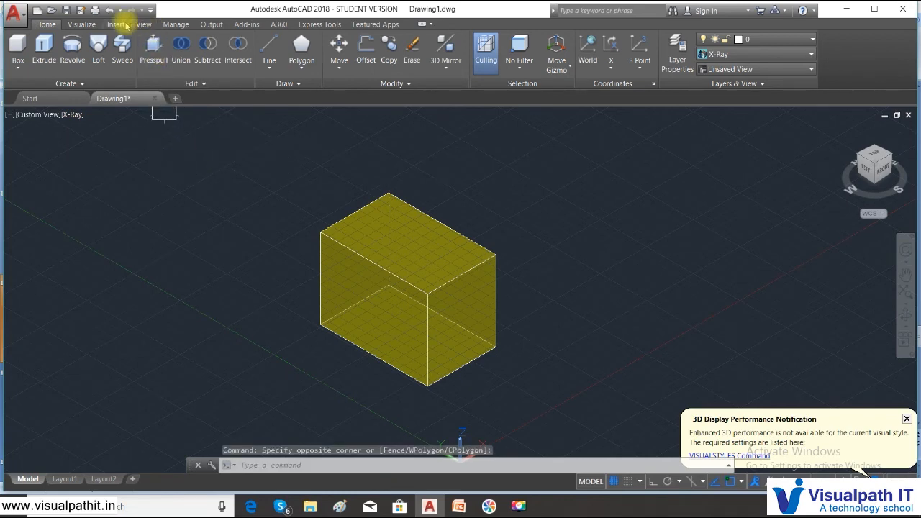
{"action": "left_click", "coordinate": [75, 25]}
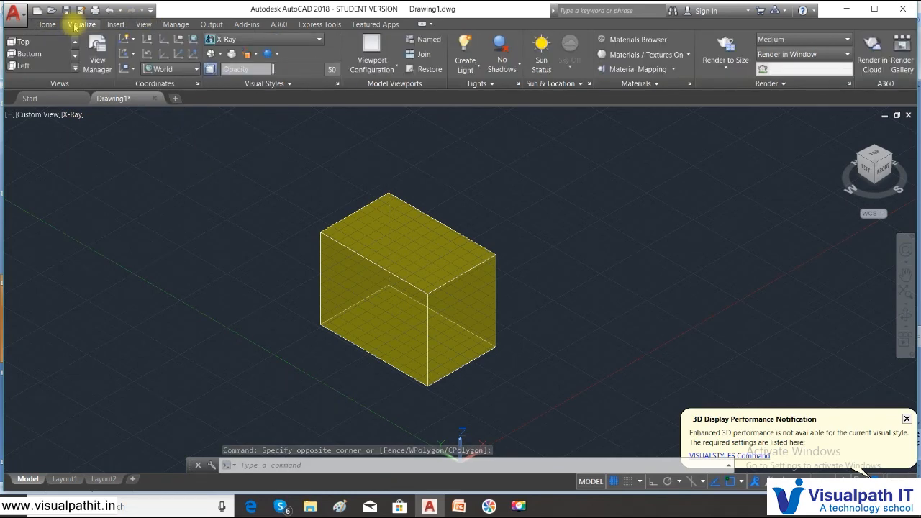
{"action": "left_click", "coordinate": [75, 70]}
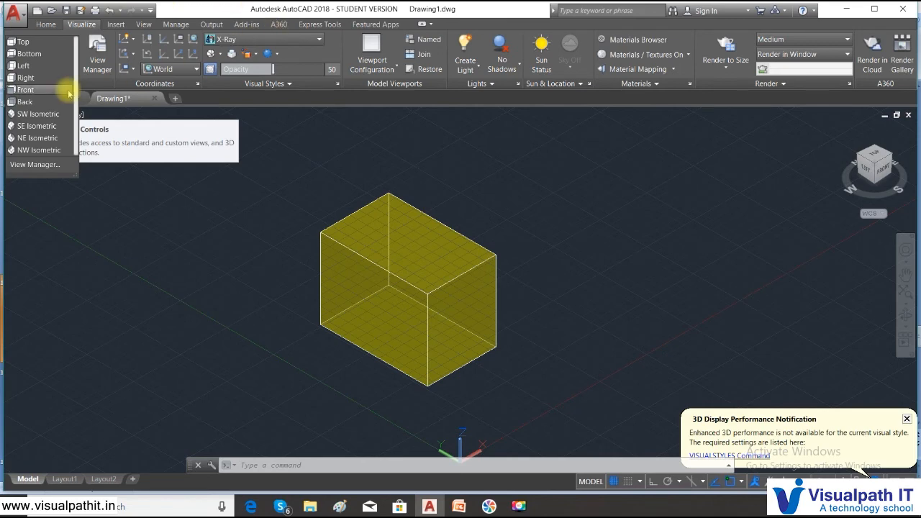
{"action": "left_click", "coordinate": [203, 193]}
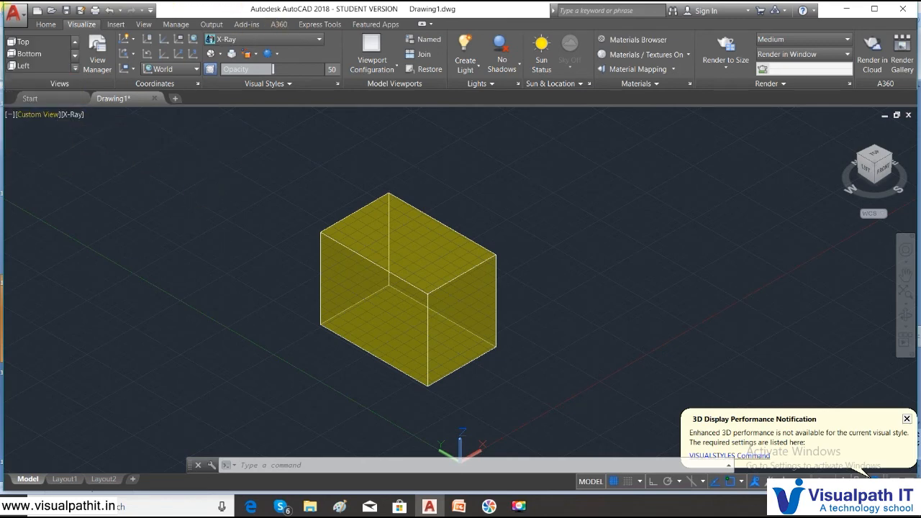
{"action": "left_click", "coordinate": [308, 45]}
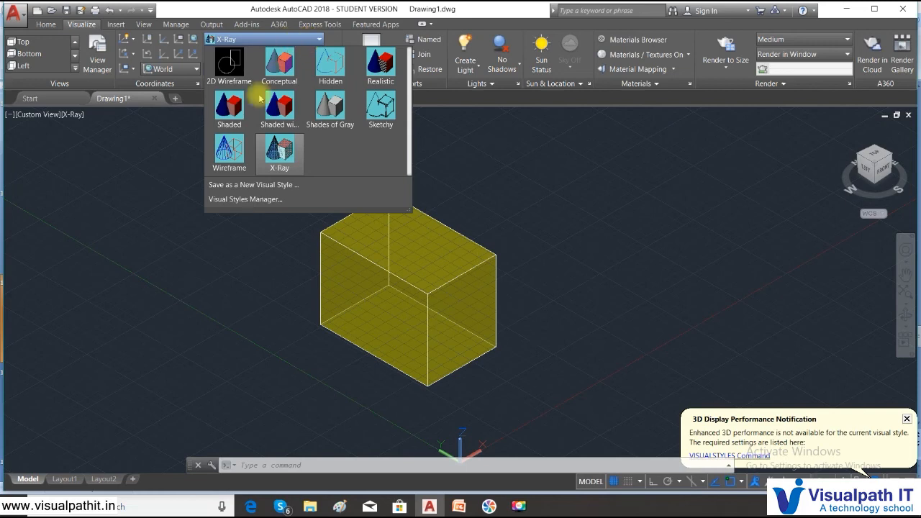
{"action": "left_click", "coordinate": [176, 200]}
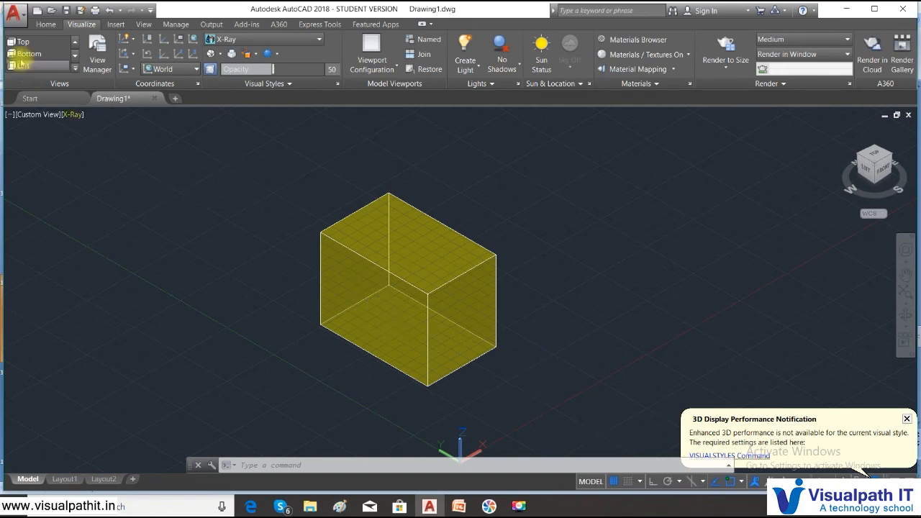
Delete the solid box from the drawing
{"action": "left_click", "coordinate": [47, 25]}
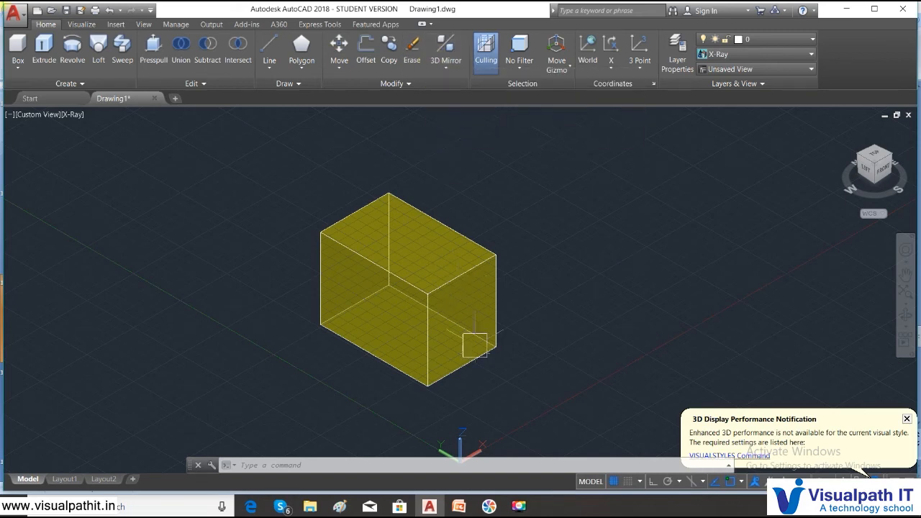
{"action": "left_click", "coordinate": [528, 394]}
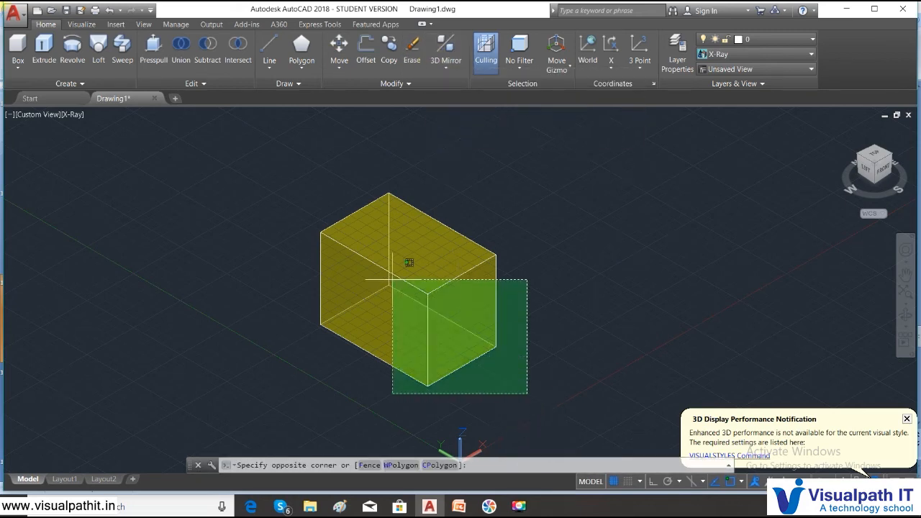
{"action": "left_click", "coordinate": [315, 207]}
{"action": "key", "text": "Delete"}
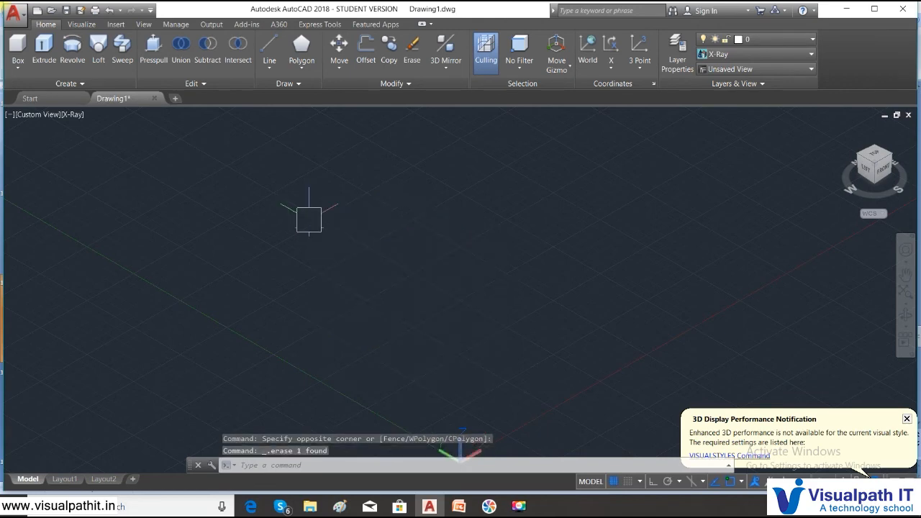
Review the 2D line and shape tools and draw a rectangle on the ground plane near the middle of the view
{"action": "left_click", "coordinate": [301, 67]}
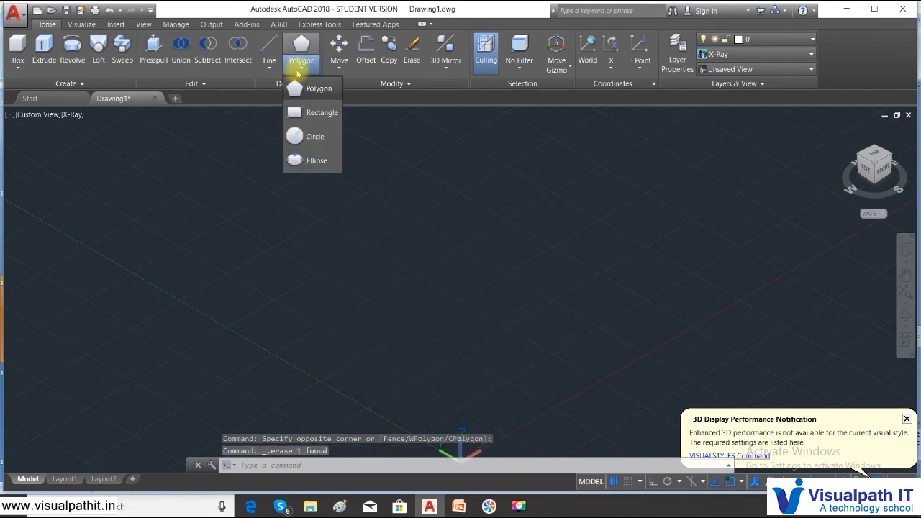
{"action": "left_click", "coordinate": [270, 63]}
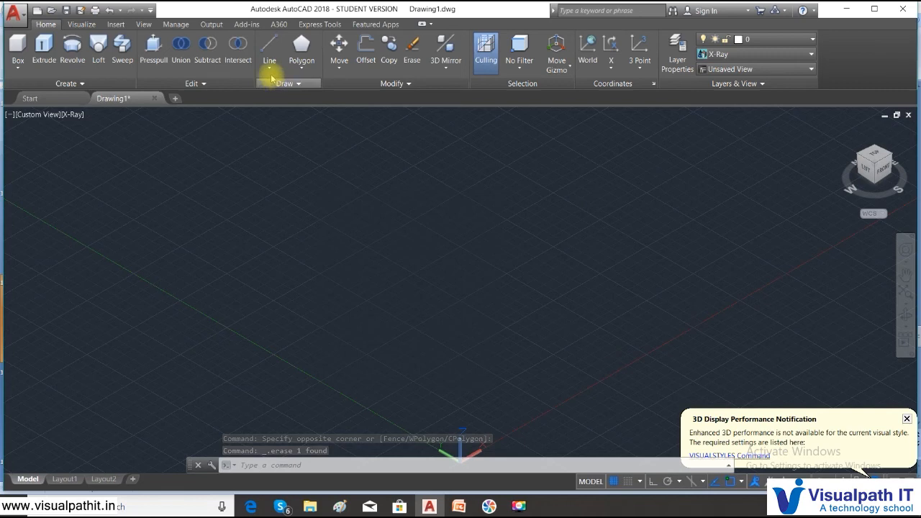
{"action": "left_click", "coordinate": [267, 68]}
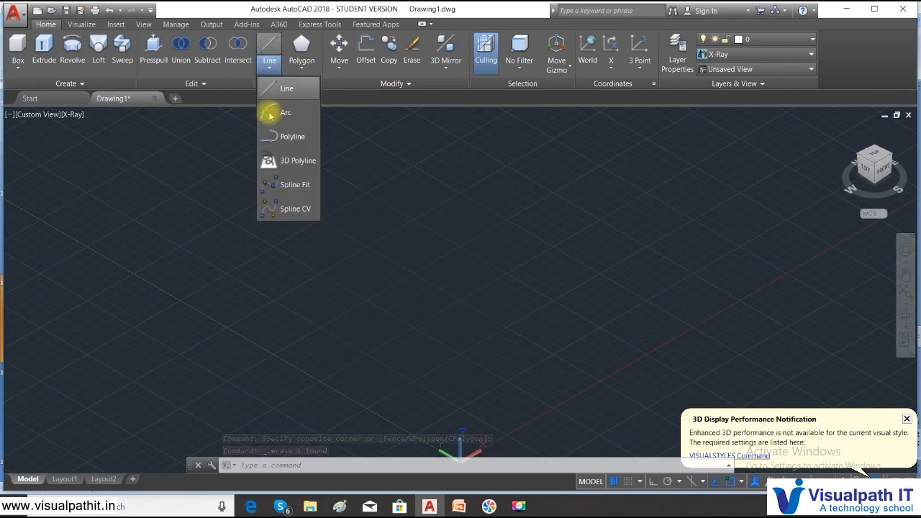
{"action": "left_click", "coordinate": [302, 67]}
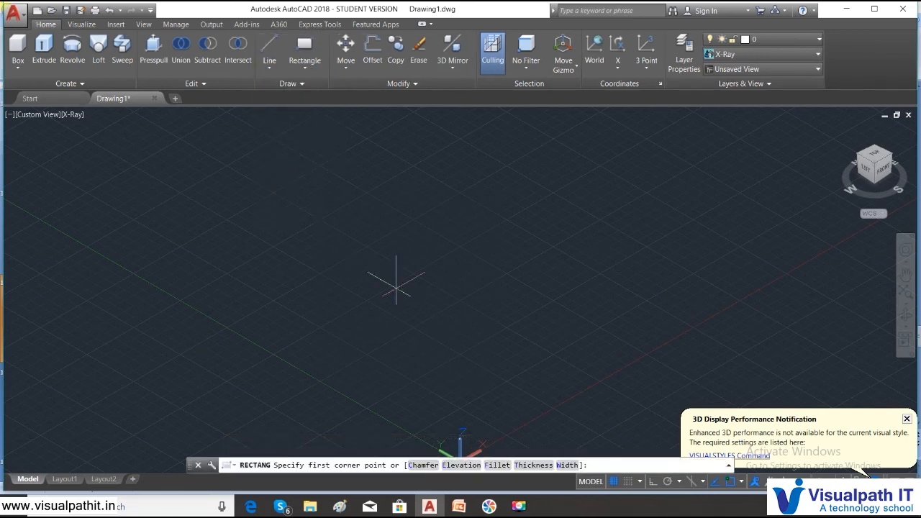
{"action": "left_click", "coordinate": [400, 312]}
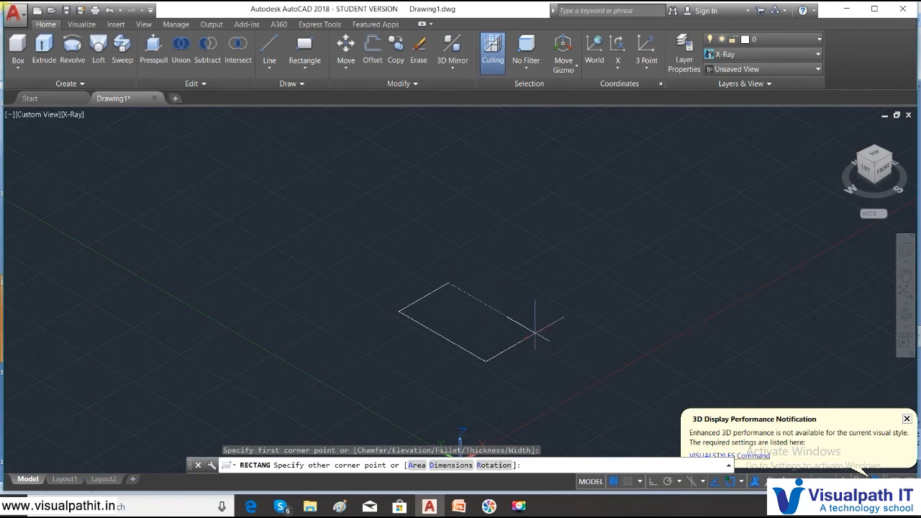
{"action": "left_click", "coordinate": [553, 313]}
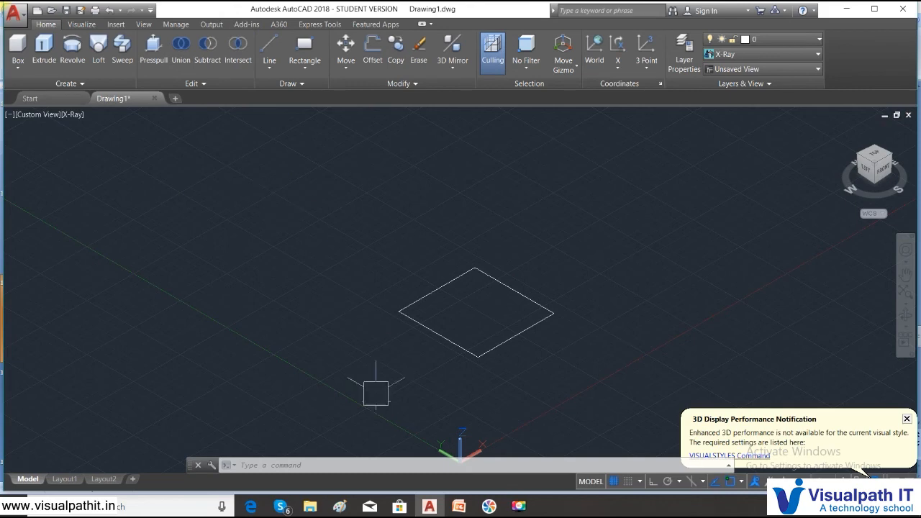
Switch to the PowerPoint presentation and show the slides comparing visual styles and introducing the 3D modeling interface
{"action": "left_click", "coordinate": [456, 508]}
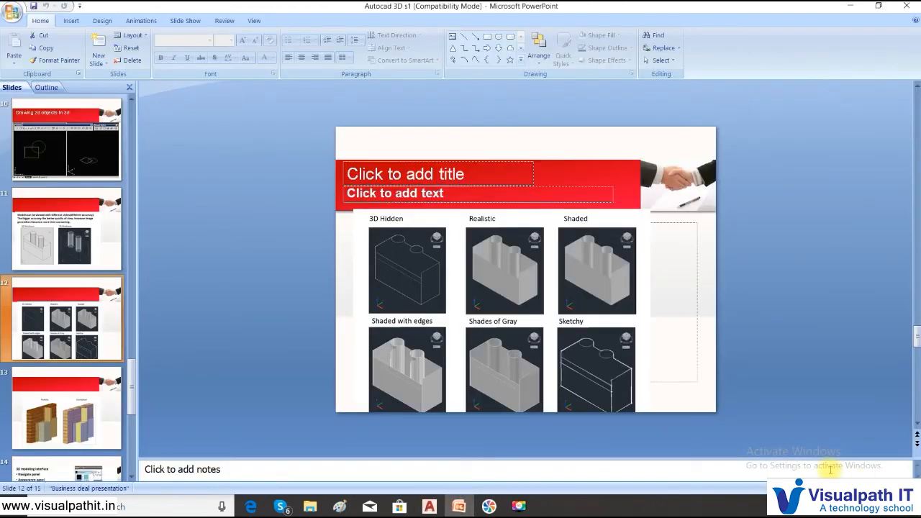
{"action": "key", "text": "shift+F5"}
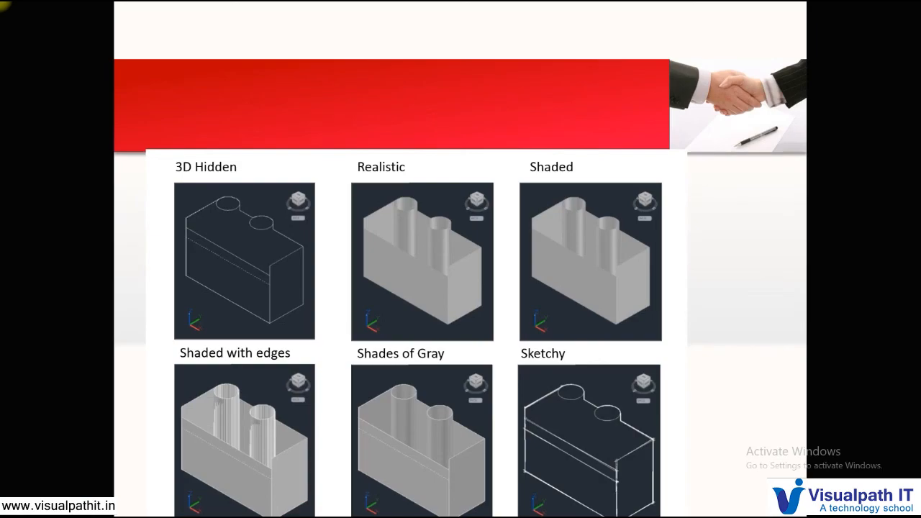
{"action": "key", "text": "Right"}
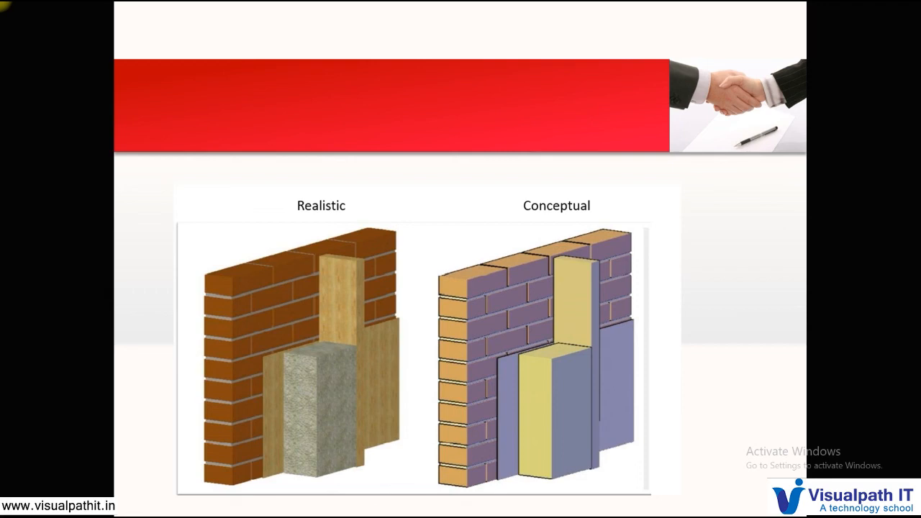
{"action": "key", "text": "Right"}
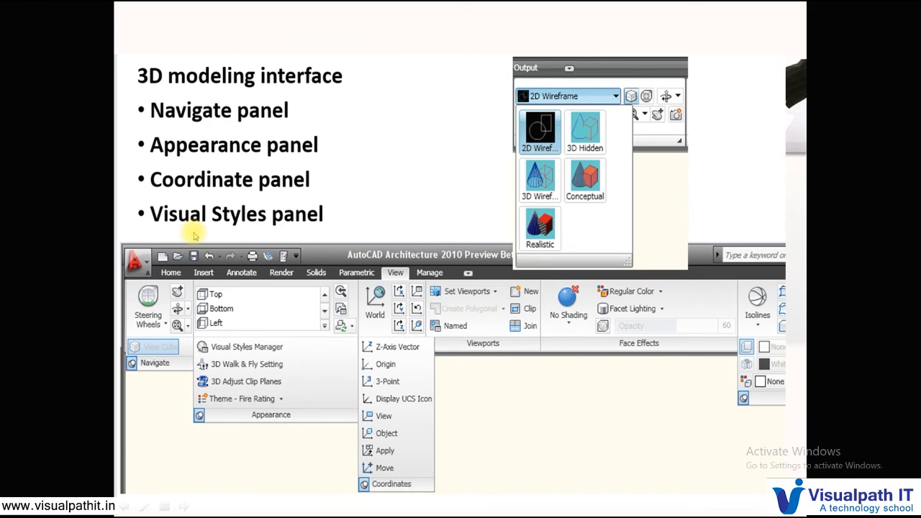
{"action": "key", "text": "Escape"}
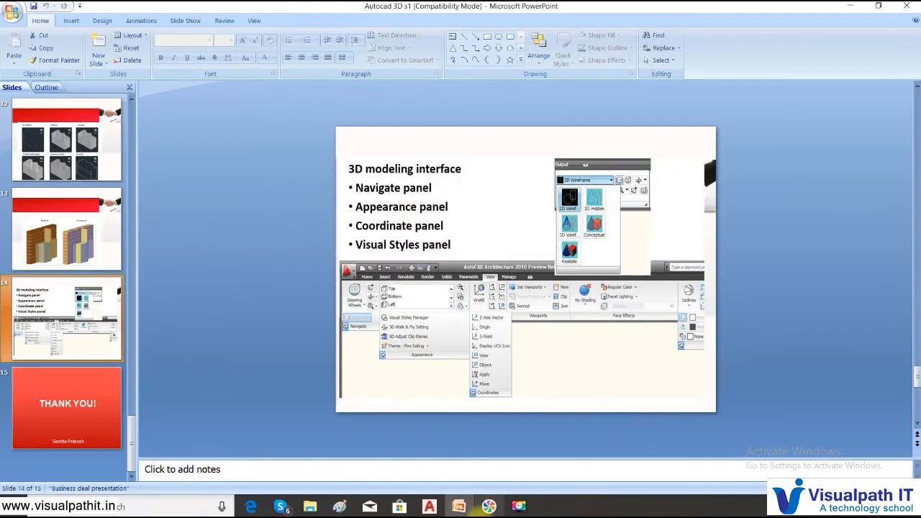
Switch back to AutoCAD and examine the preset UCS orientations and the viewport tools for the UCS icon, ViewCube and navigation bar
{"action": "left_click", "coordinate": [430, 507]}
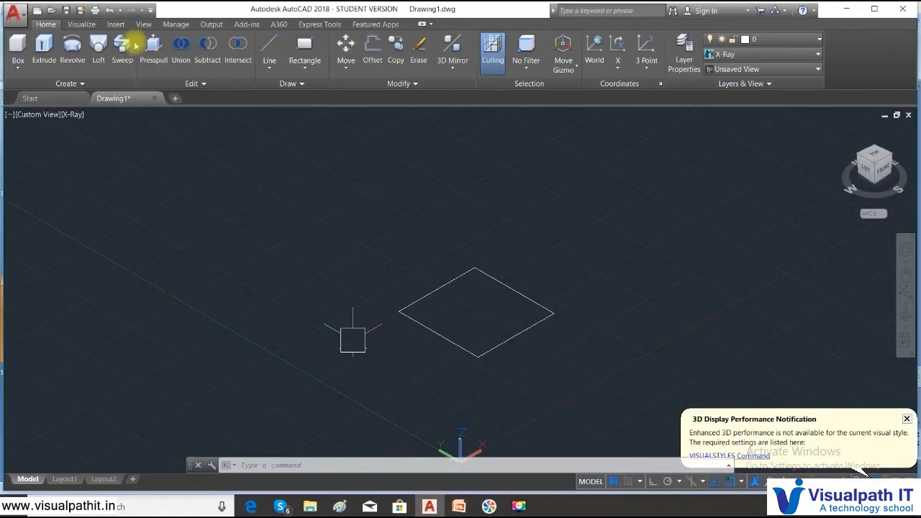
{"action": "left_click", "coordinate": [84, 25]}
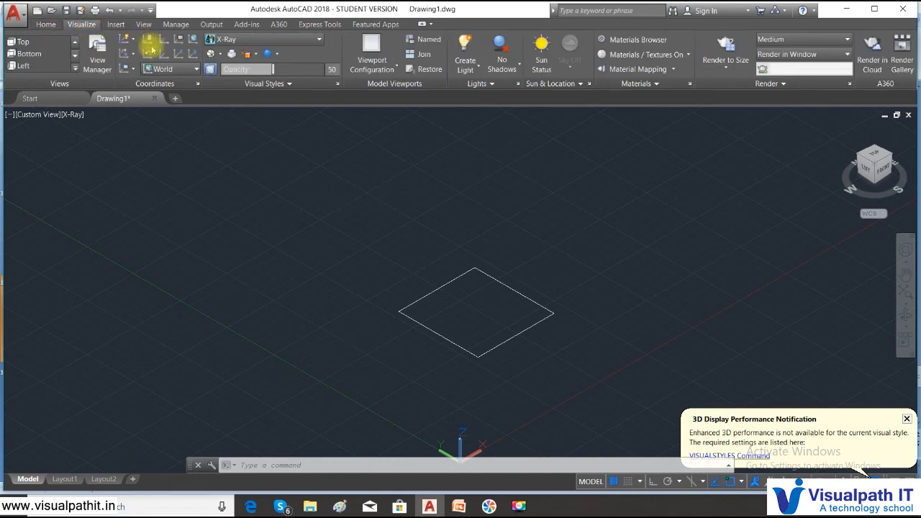
{"action": "left_click", "coordinate": [195, 69]}
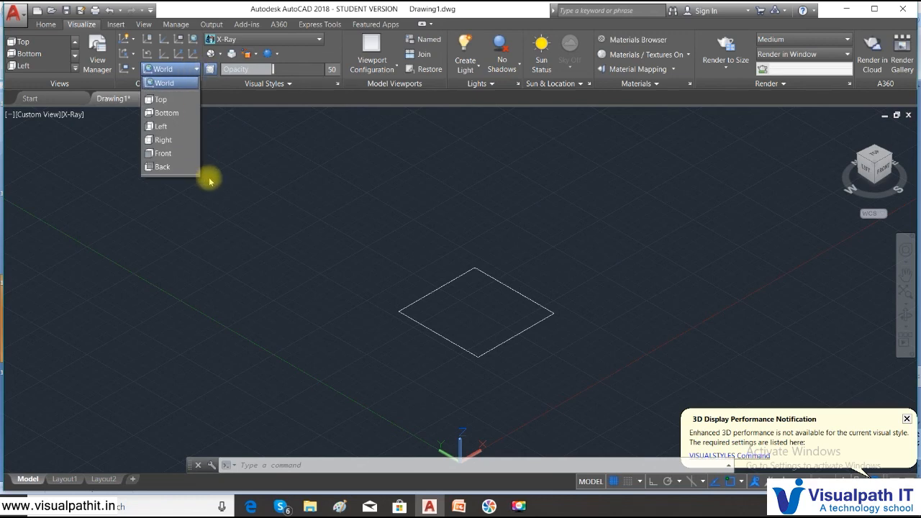
{"action": "left_click", "coordinate": [242, 163]}
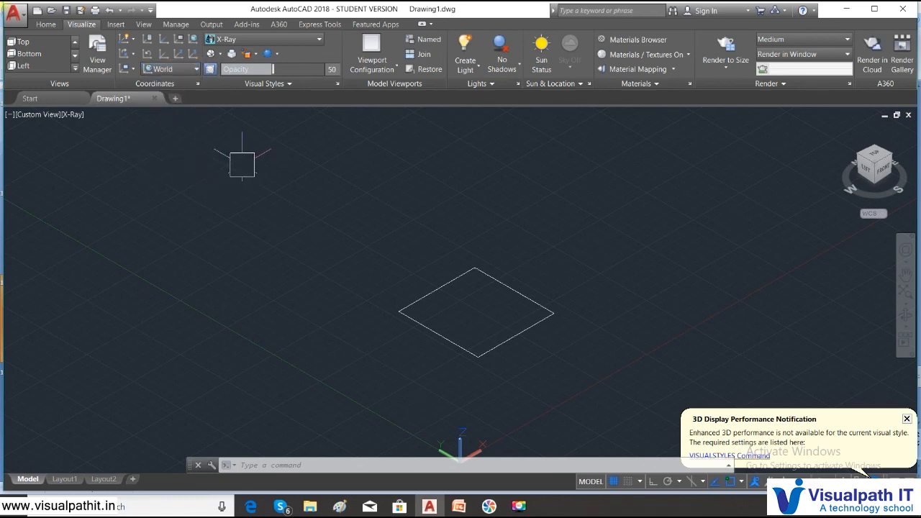
{"action": "left_click", "coordinate": [141, 27]}
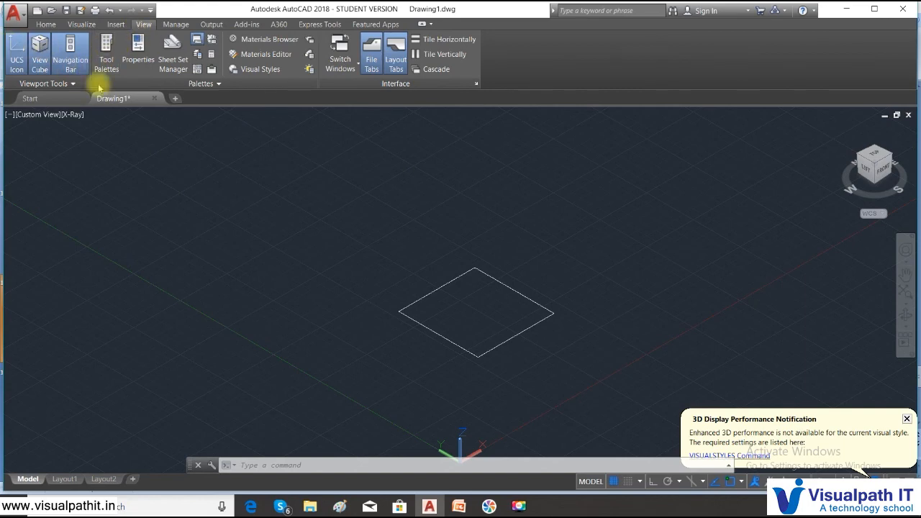
{"action": "left_click", "coordinate": [70, 42]}
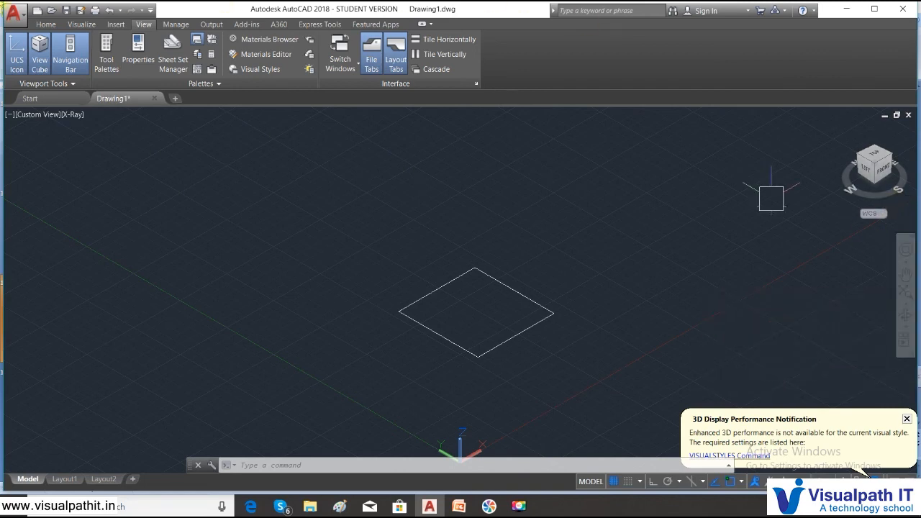
Hide the navigation bar, and switch the ViewCube display off and back on
{"action": "left_click", "coordinate": [61, 53]}
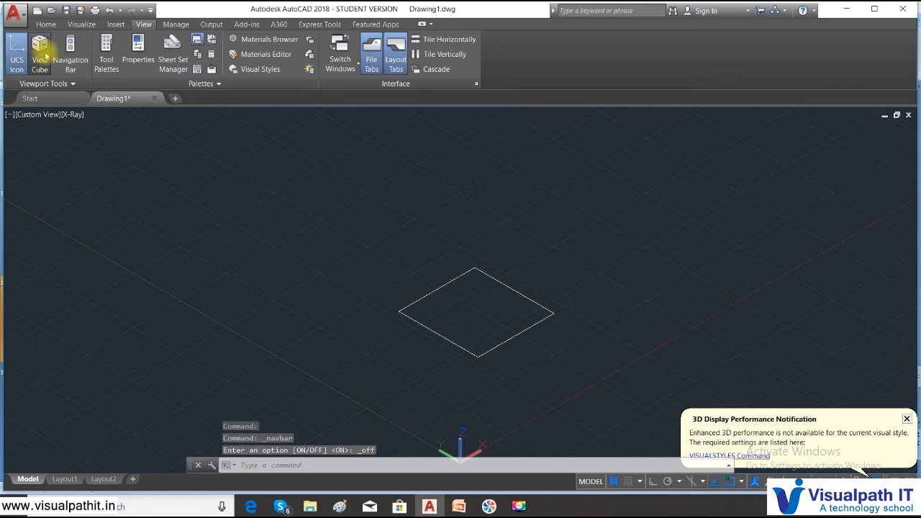
{"action": "left_click", "coordinate": [43, 58]}
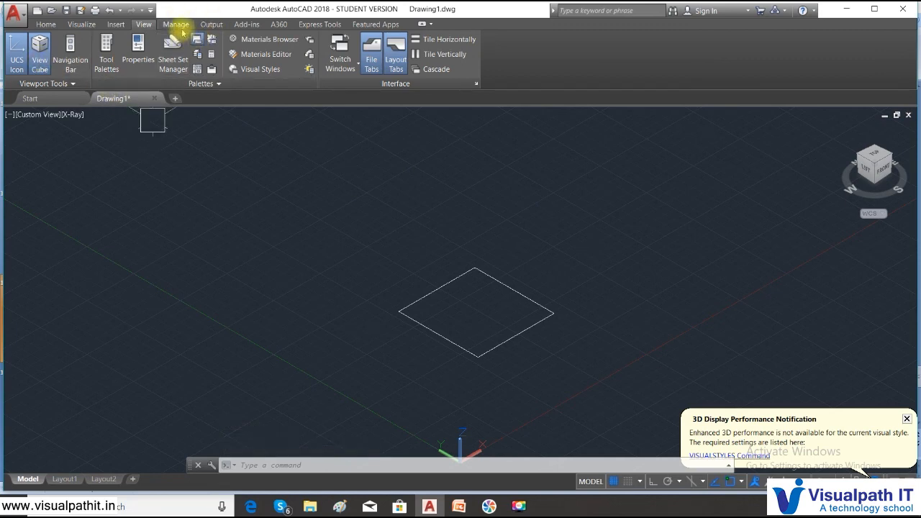
Examine the visualization tools for visual styles and materials, and dismiss the 3D display performance notification
{"action": "left_click", "coordinate": [176, 24]}
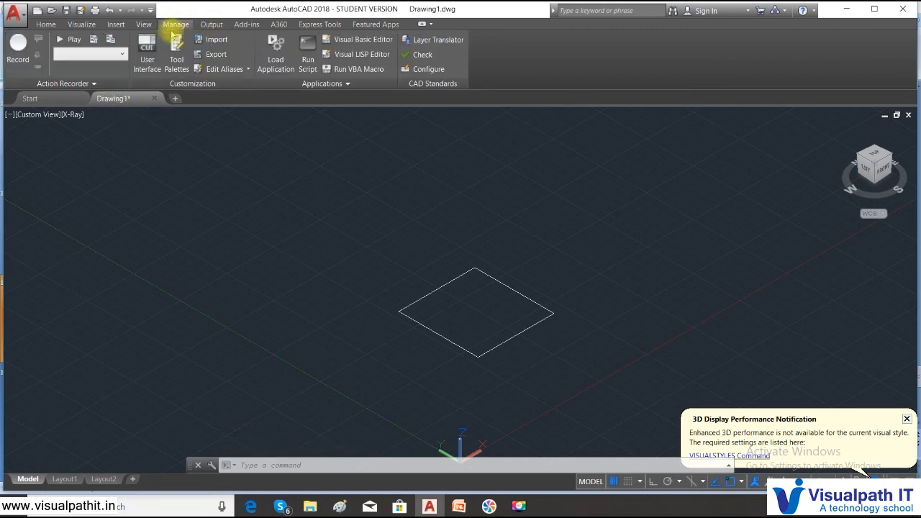
{"action": "left_click", "coordinate": [113, 24]}
{"action": "left_click", "coordinate": [82, 24]}
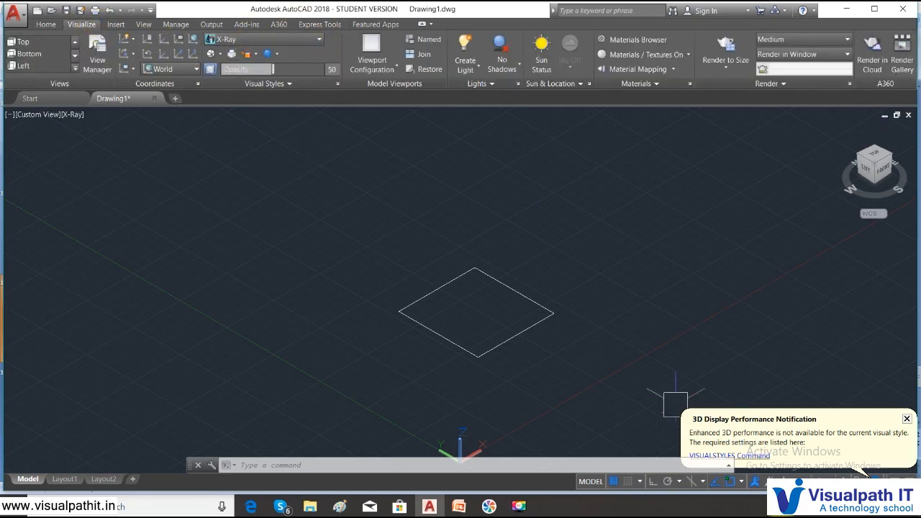
{"action": "left_click", "coordinate": [905, 420]}
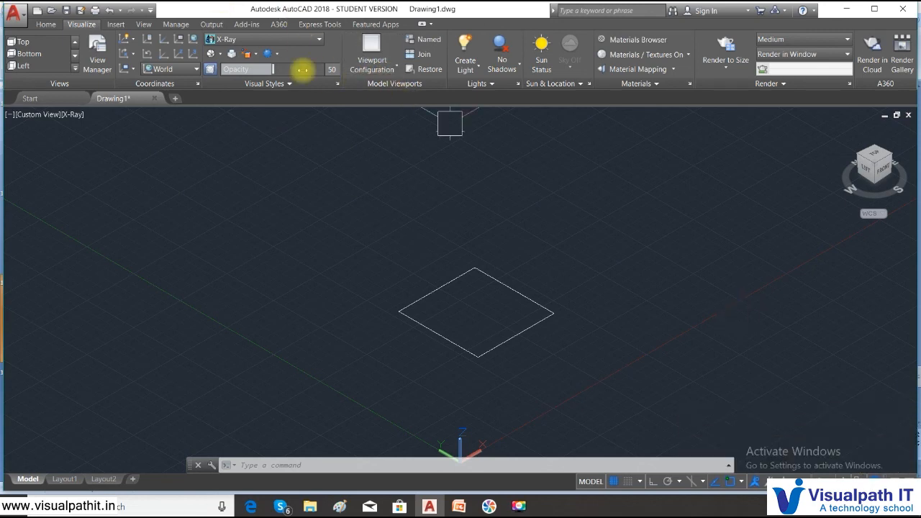
{"action": "left_click", "coordinate": [287, 85]}
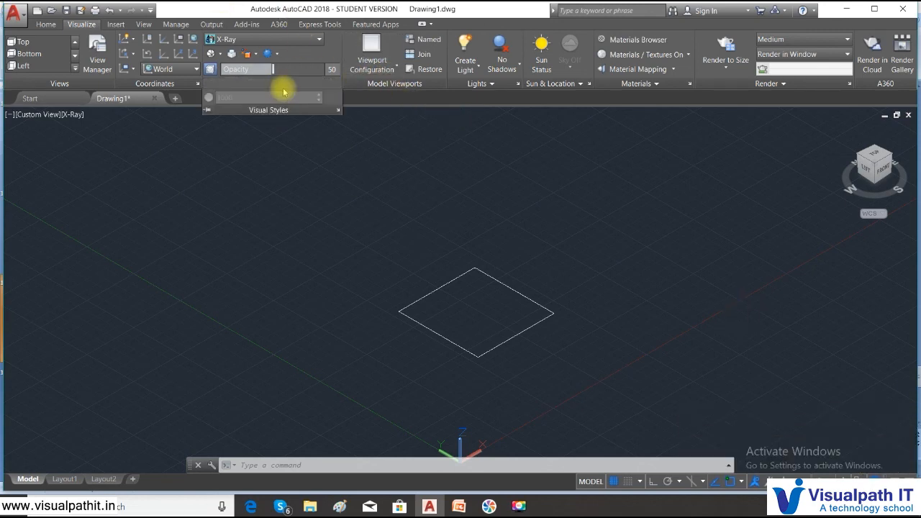
{"action": "left_click", "coordinate": [655, 84]}
{"action": "left_click", "coordinate": [600, 243]}
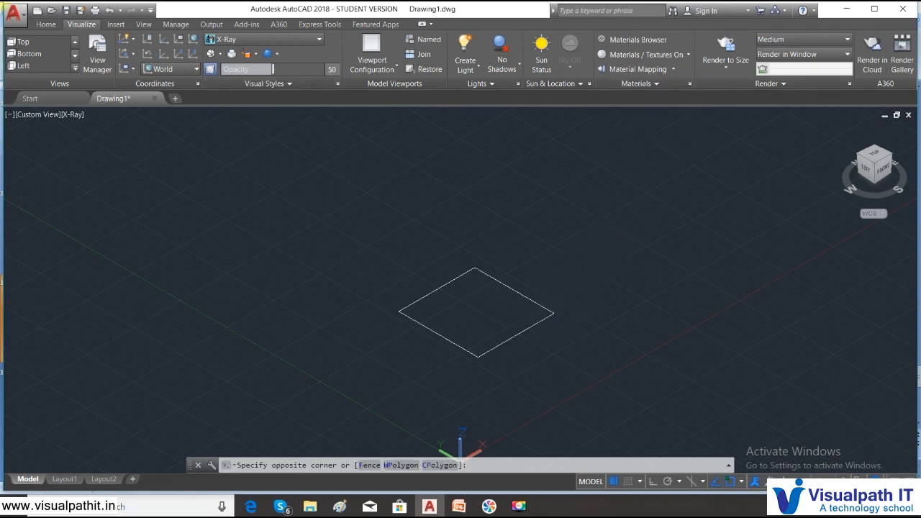
{"action": "left_click", "coordinate": [641, 309]}
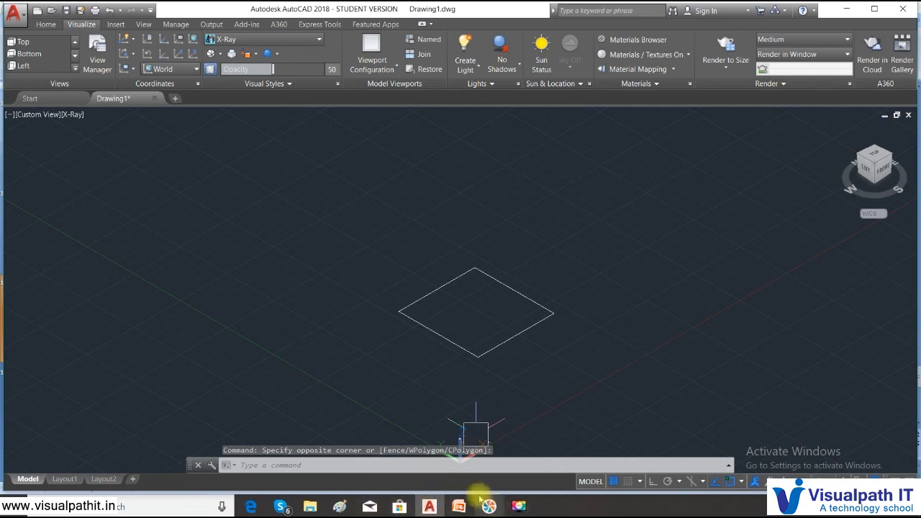
Switch to the PowerPoint presentation, show the 3D modeling interface and closing thank-you slides full screen, and end the slide show
{"action": "left_click", "coordinate": [459, 505]}
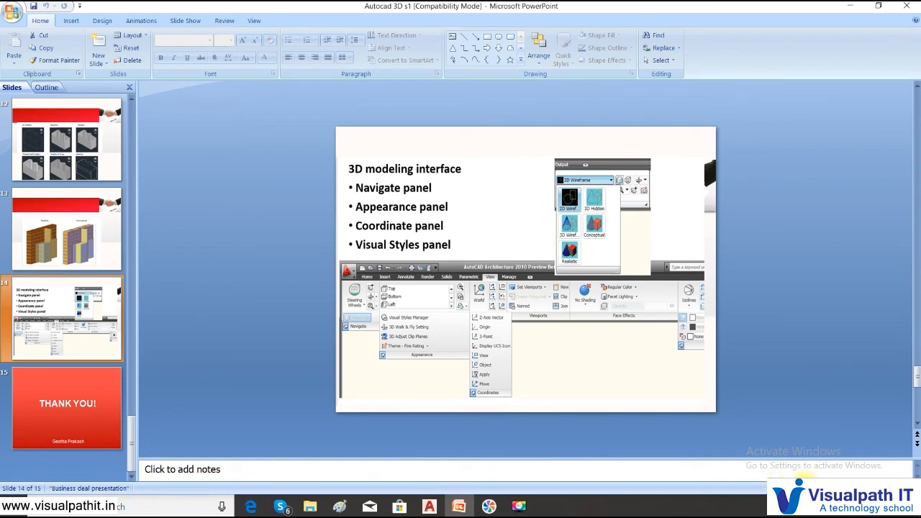
{"action": "left_click", "coordinate": [806, 486]}
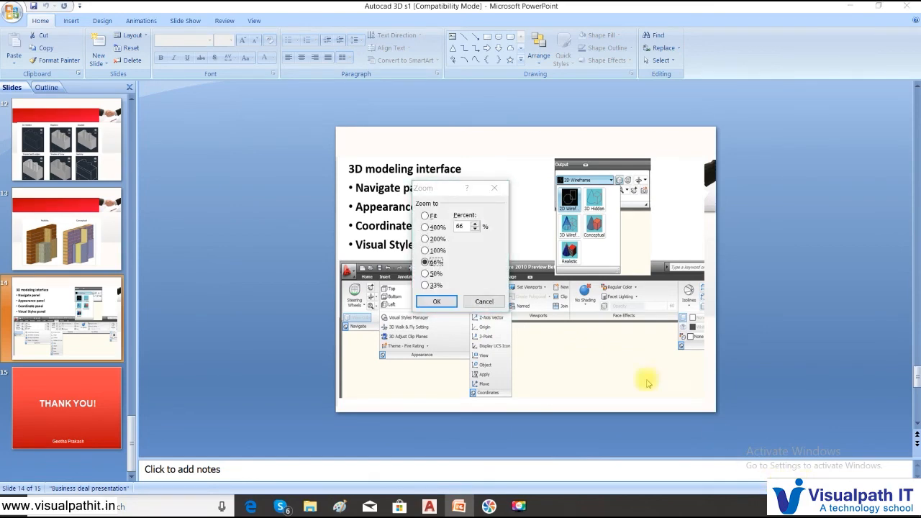
{"action": "left_click", "coordinate": [492, 306]}
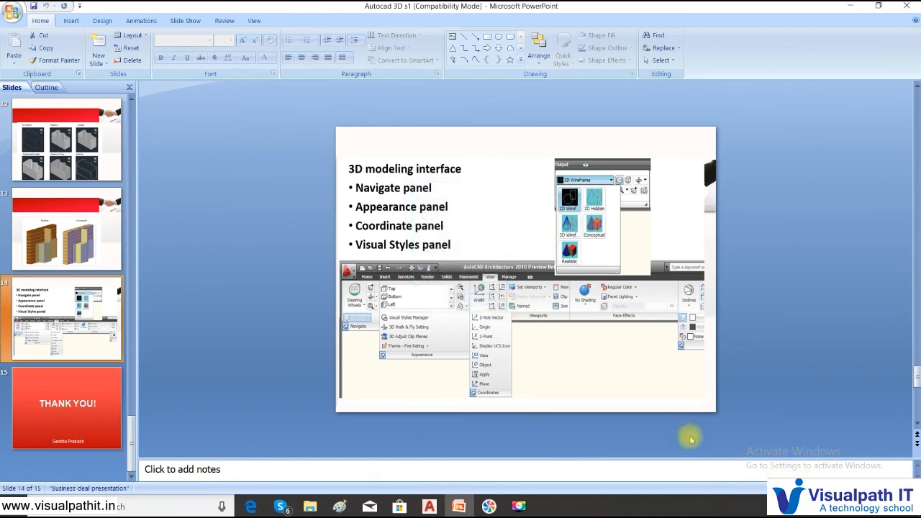
{"action": "key", "text": "shift+F5"}
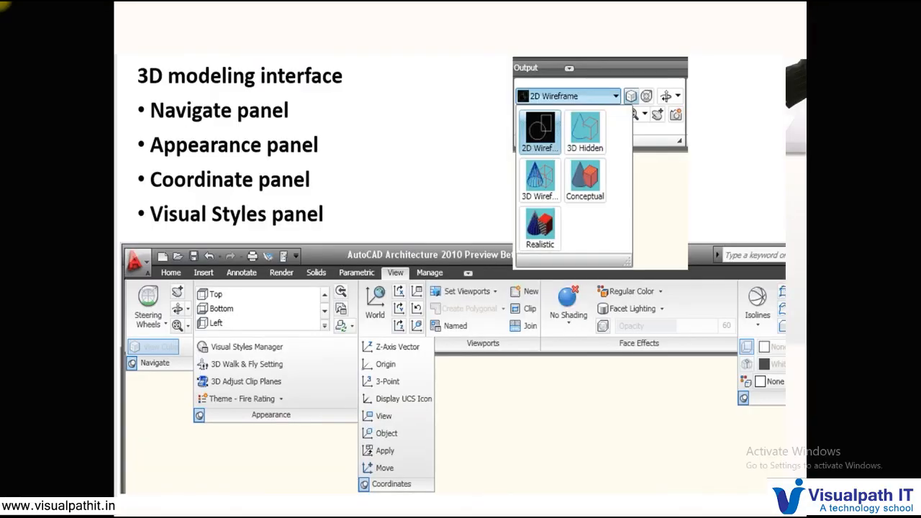
{"action": "key", "text": "Right"}
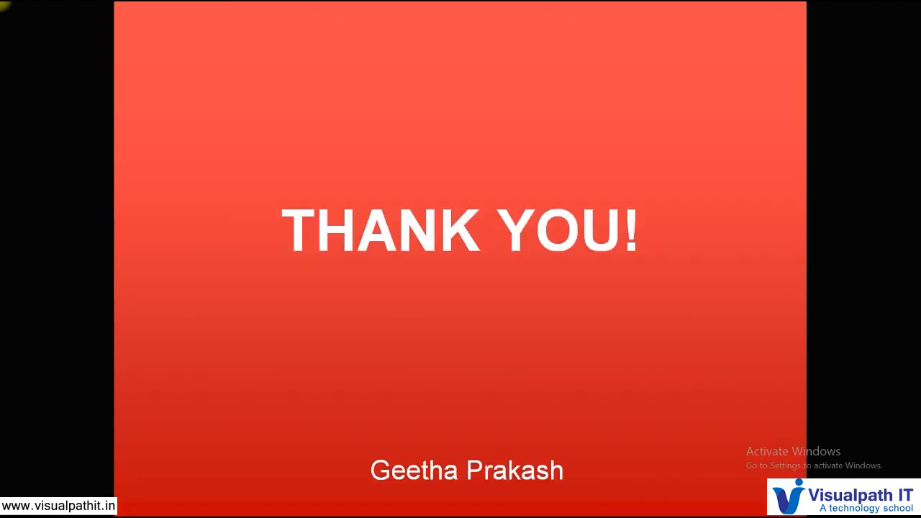
{"action": "key", "text": "Left"}
{"action": "key", "text": "Escape"}
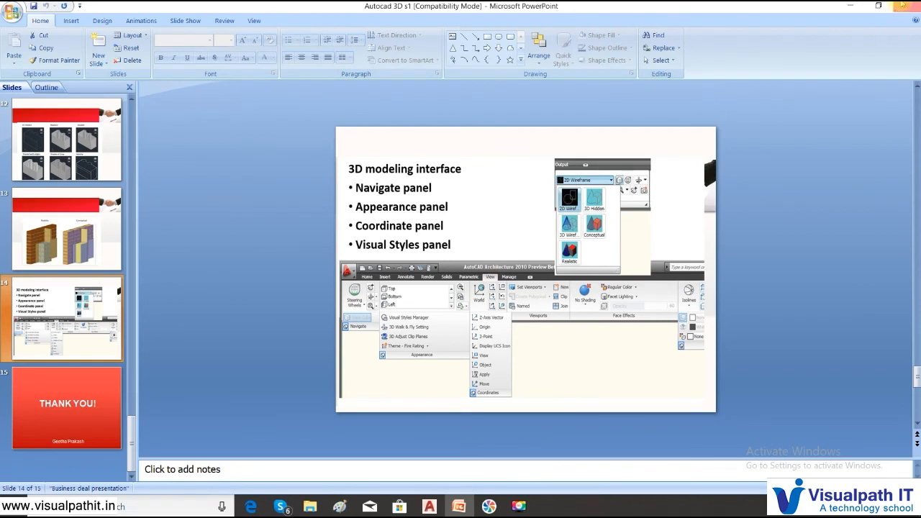
Minimize the presentation window and switch back to the AutoCAD drawing
{"action": "left_click", "coordinate": [851, 7]}
{"action": "left_click", "coordinate": [852, 7]}
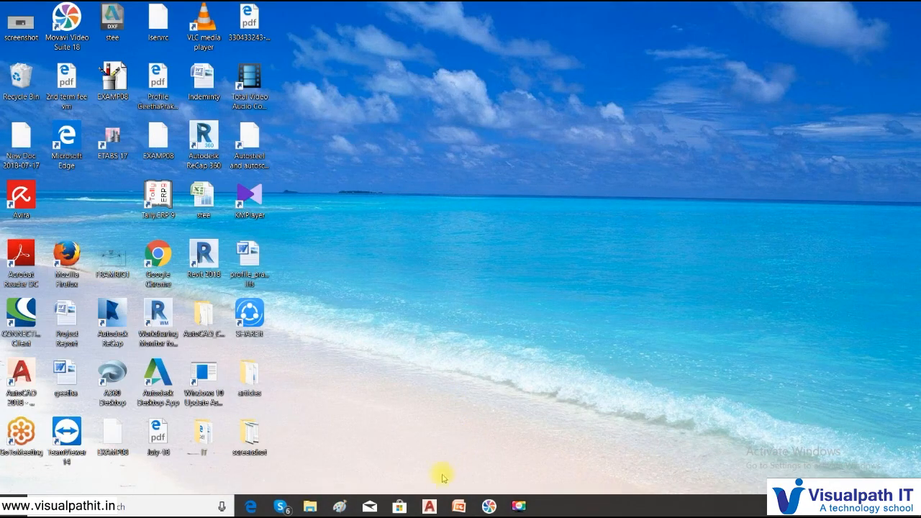
{"action": "left_click", "coordinate": [429, 506]}
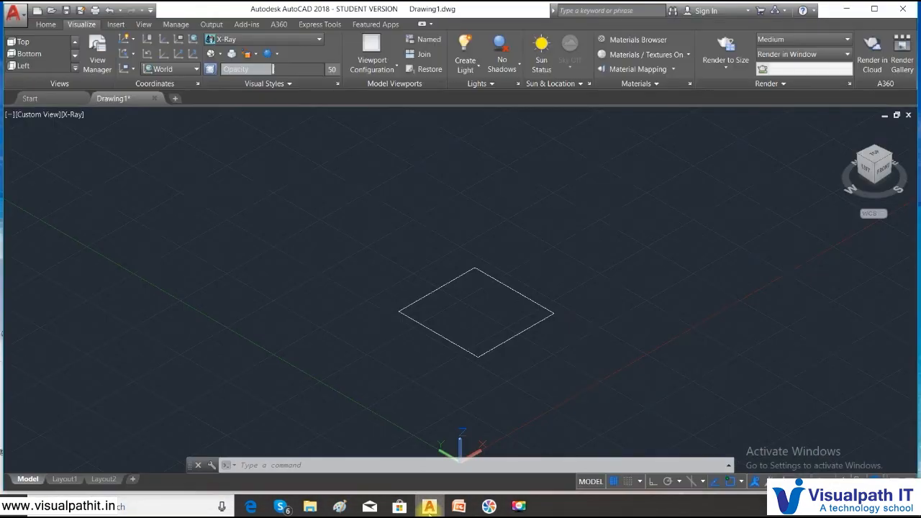
{"action": "mouse_move", "coordinate": [458, 508]}
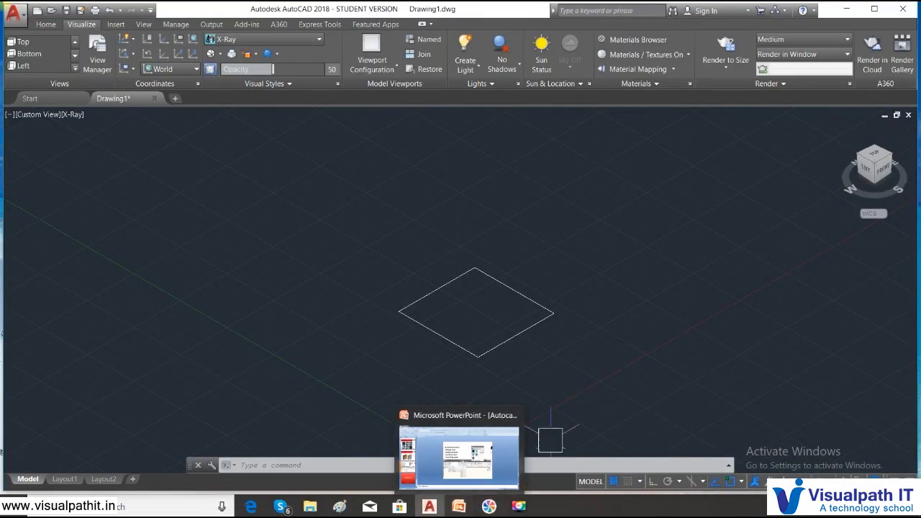